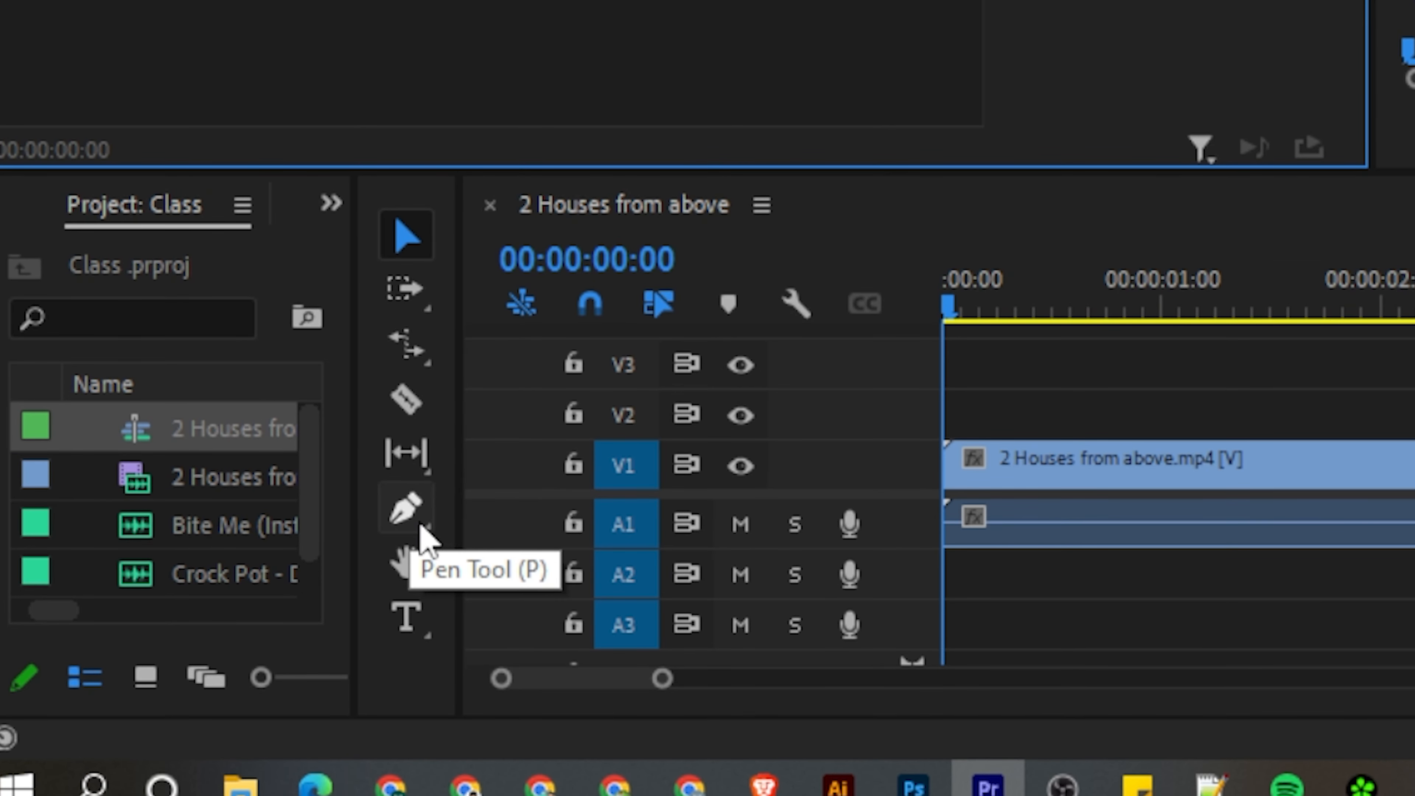
Step: Draw a four-sided shape with the Pen tool over the lake and shoreline near the middle of the video frame
{"action": "left_click", "coordinate": [423, 529]}
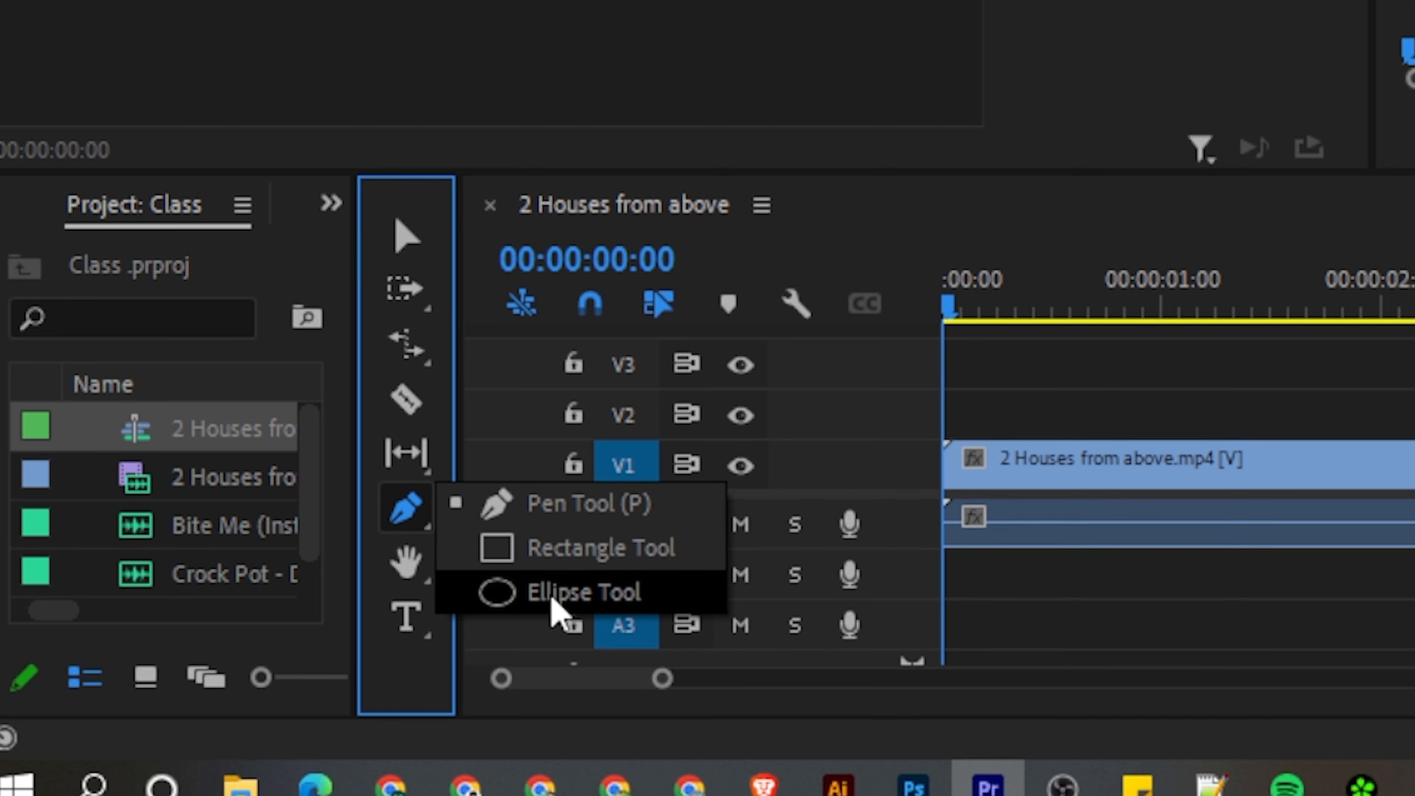
{"action": "left_click", "coordinate": [429, 524]}
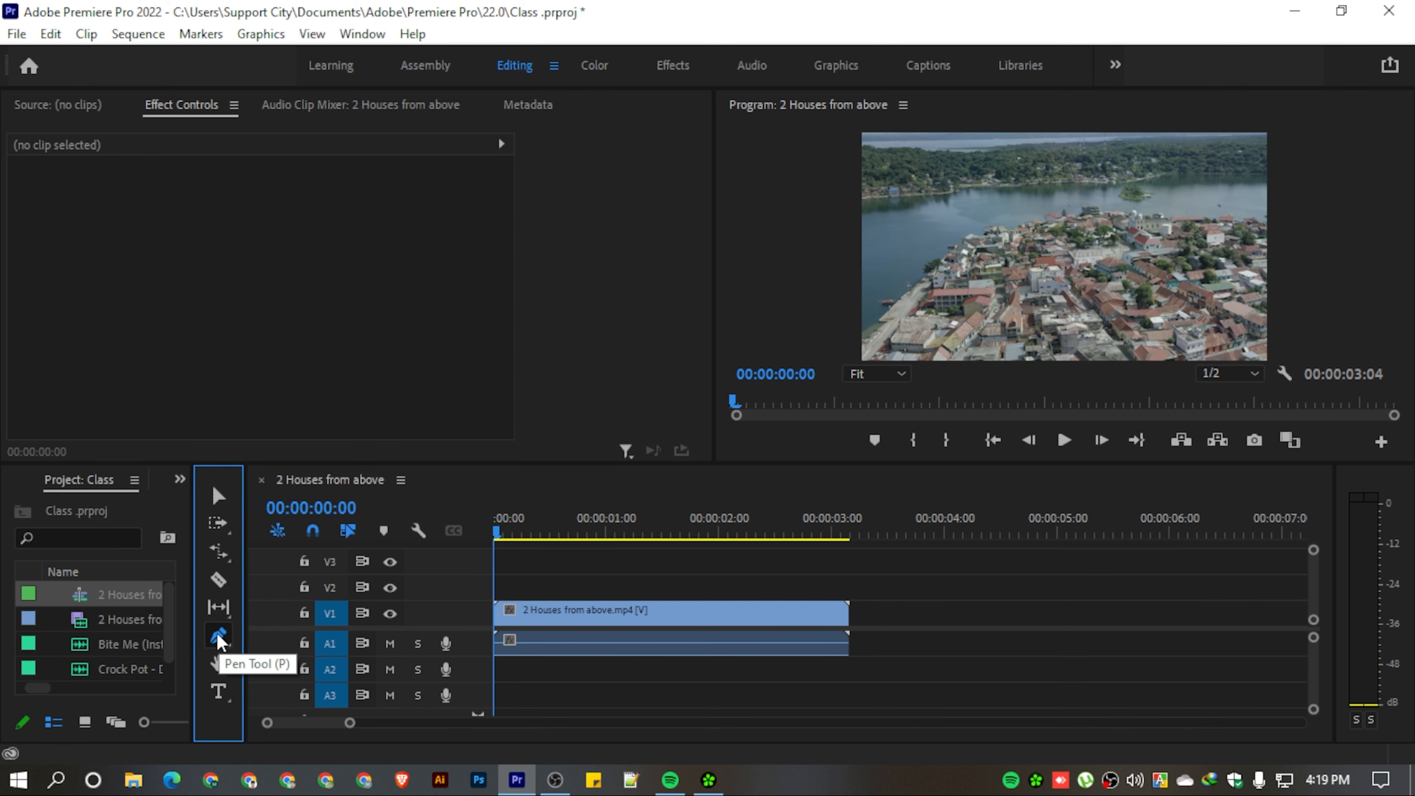
{"action": "left_click", "coordinate": [1061, 243]}
{"action": "left_click", "coordinate": [984, 272]}
{"action": "left_click", "coordinate": [990, 211]}
{"action": "left_click", "coordinate": [1045, 196]}
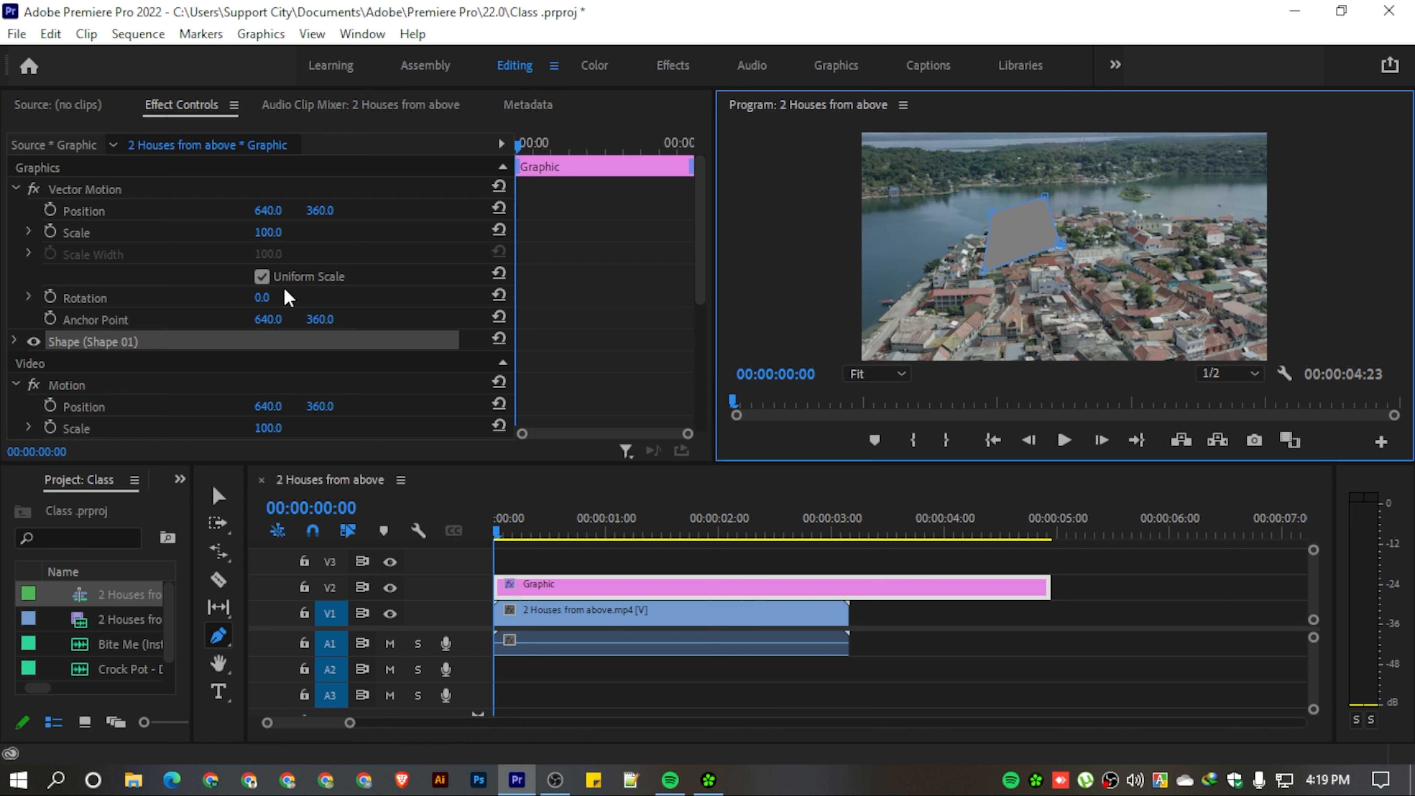
Step: Fill the four-sided shape with red AD3F3F and give it a white stroke 68 wide
{"action": "scroll", "coordinate": [228, 316], "scroll_direction": "down", "scroll_amount": 2}
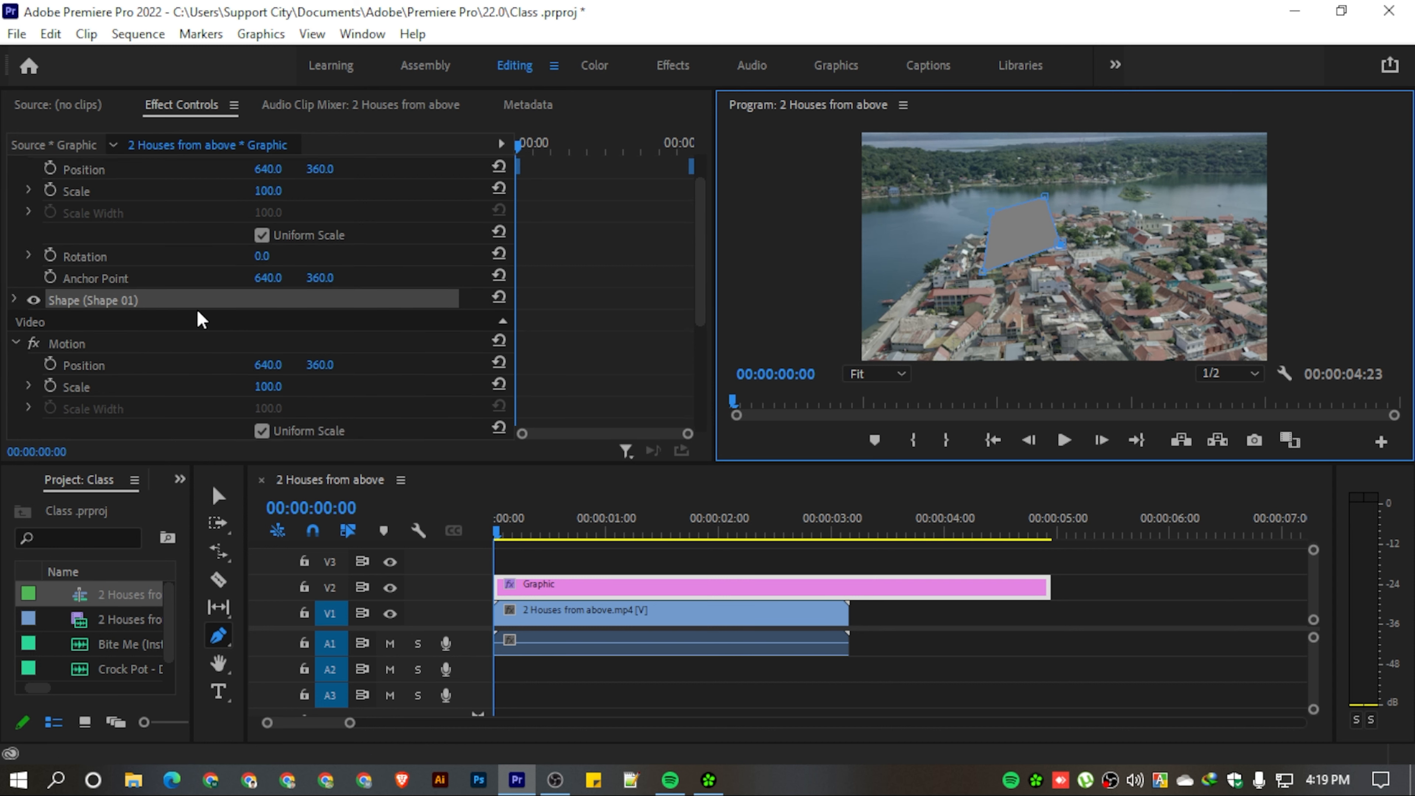
{"action": "scroll", "coordinate": [141, 319], "scroll_direction": "down", "scroll_amount": 2}
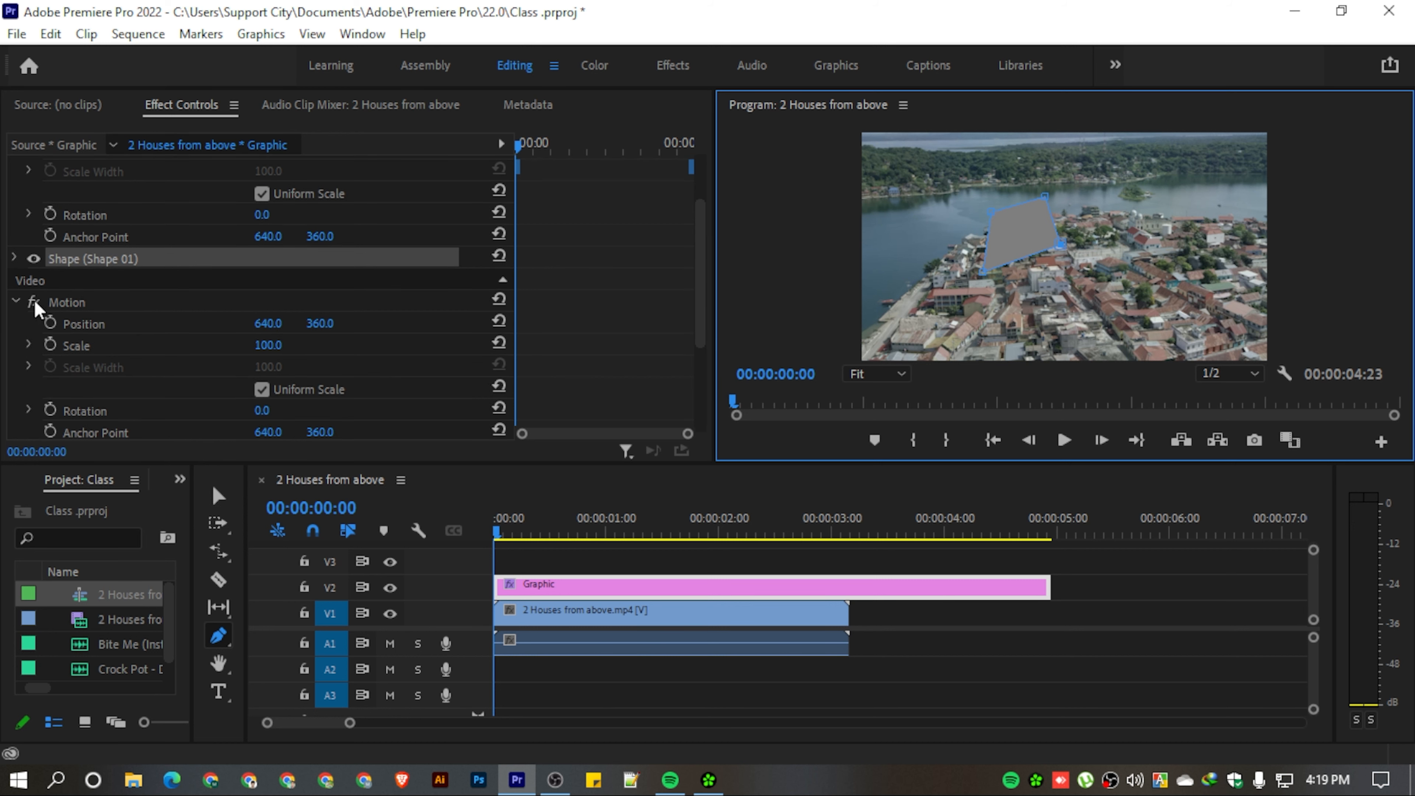
{"action": "left_click", "coordinate": [14, 258]}
{"action": "scroll", "coordinate": [84, 312], "scroll_direction": "down", "scroll_amount": 1}
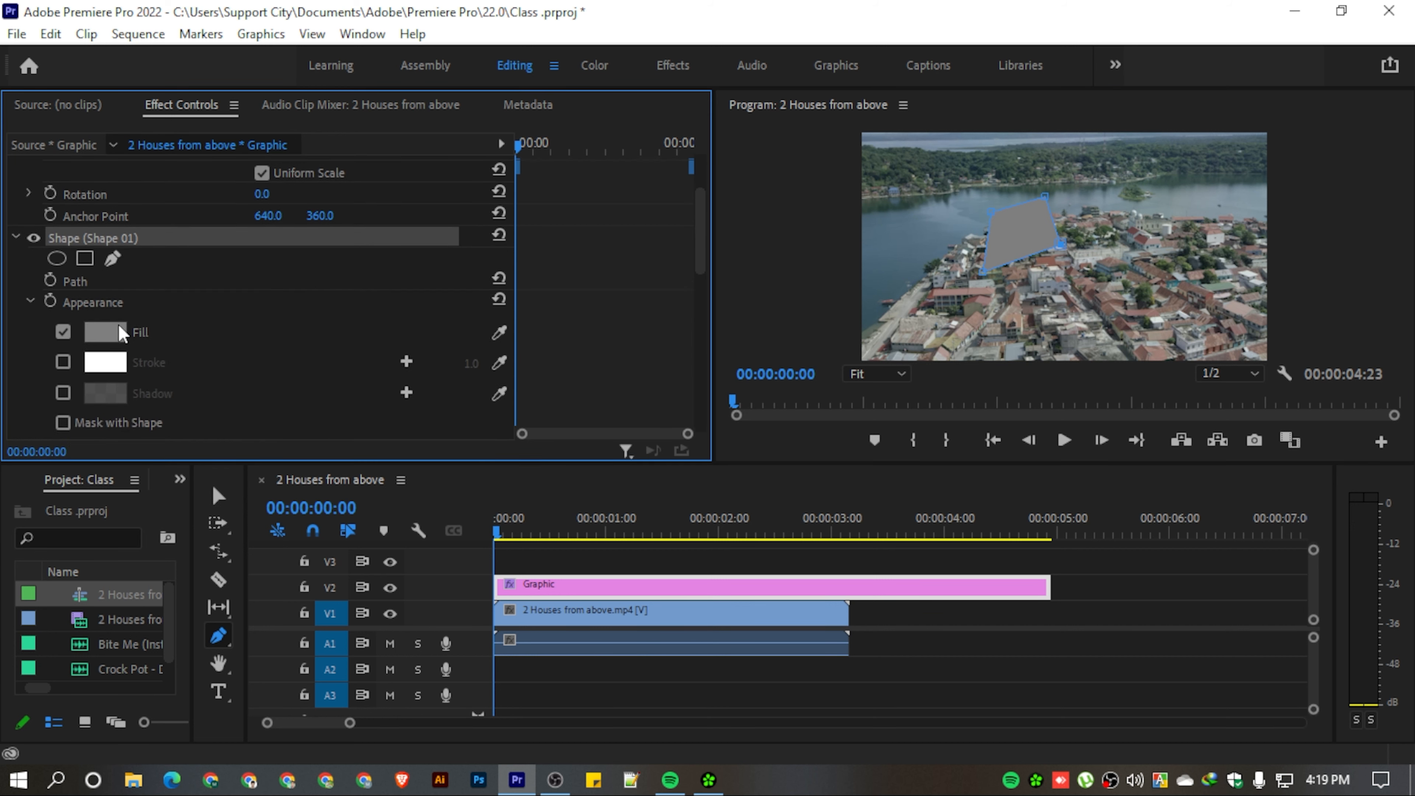
{"action": "left_click", "coordinate": [106, 332]}
{"action": "left_click_drag", "start_coordinate": [586, 313], "coordinate": [623, 446]}
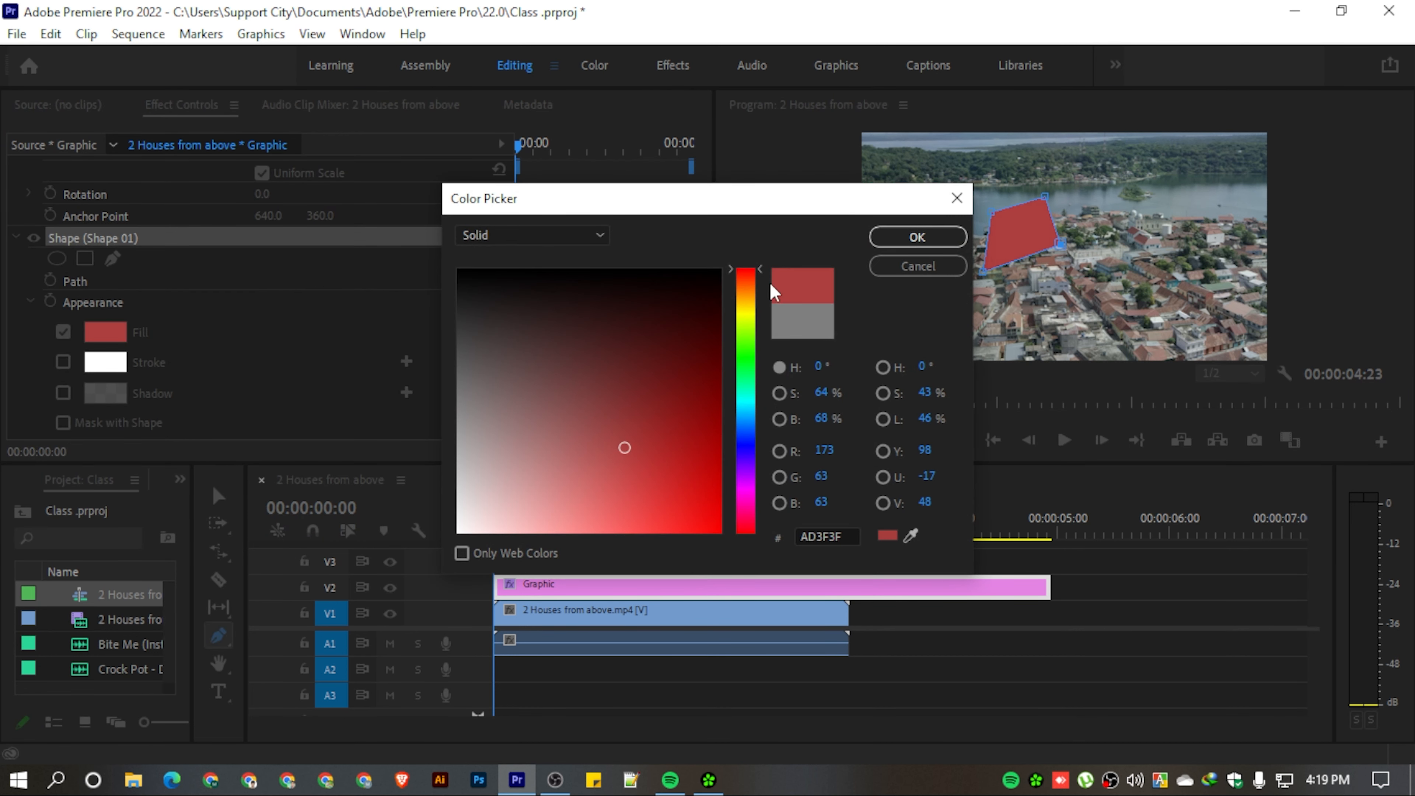
{"action": "left_click", "coordinate": [917, 237]}
{"action": "left_click", "coordinate": [63, 363]}
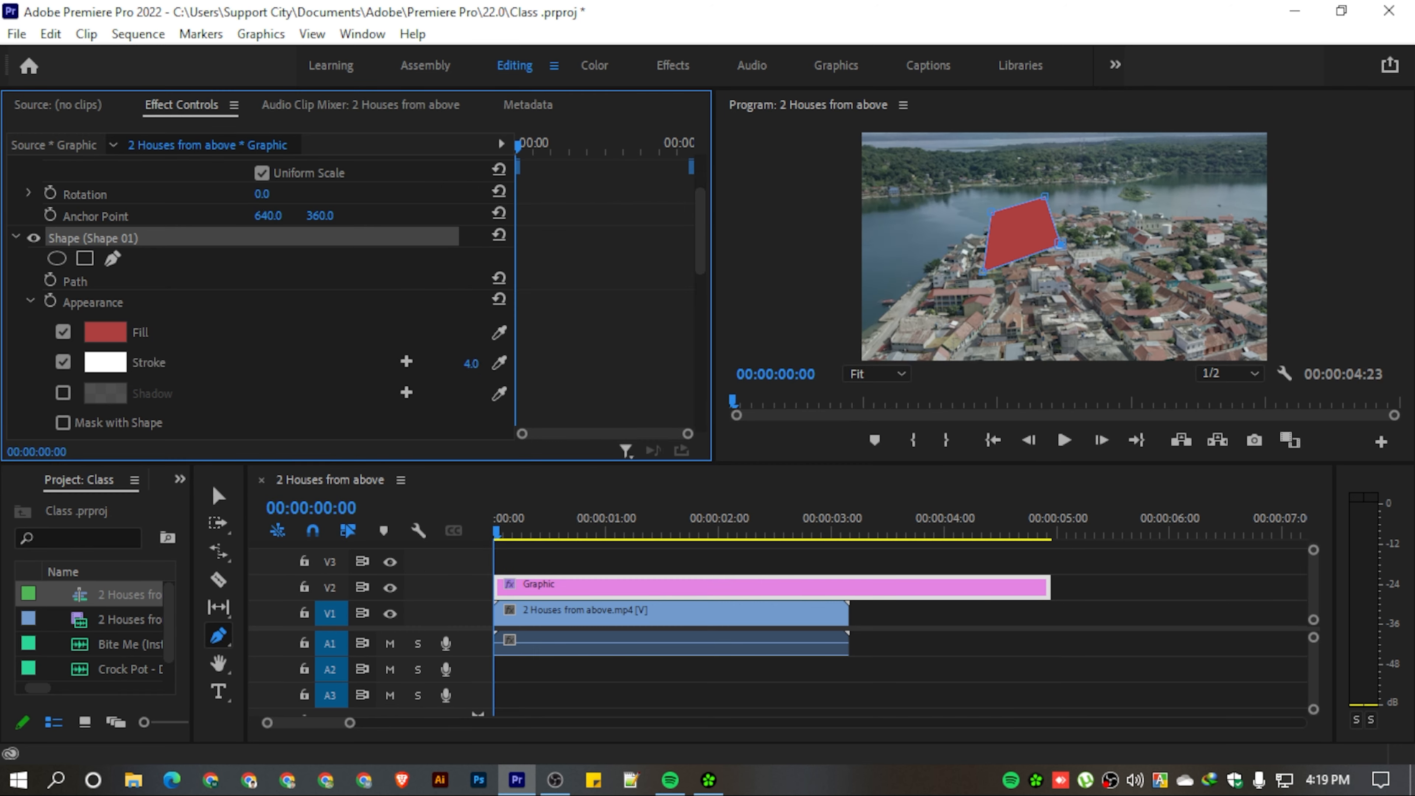
{"action": "mouse_move", "coordinate": [470, 363]}
{"action": "left_mouse_down"}
{"action": "mouse_move", "coordinate": [563, 363]}
{"action": "mouse_move", "coordinate": [332, 363]}
{"action": "left_mouse_up"}
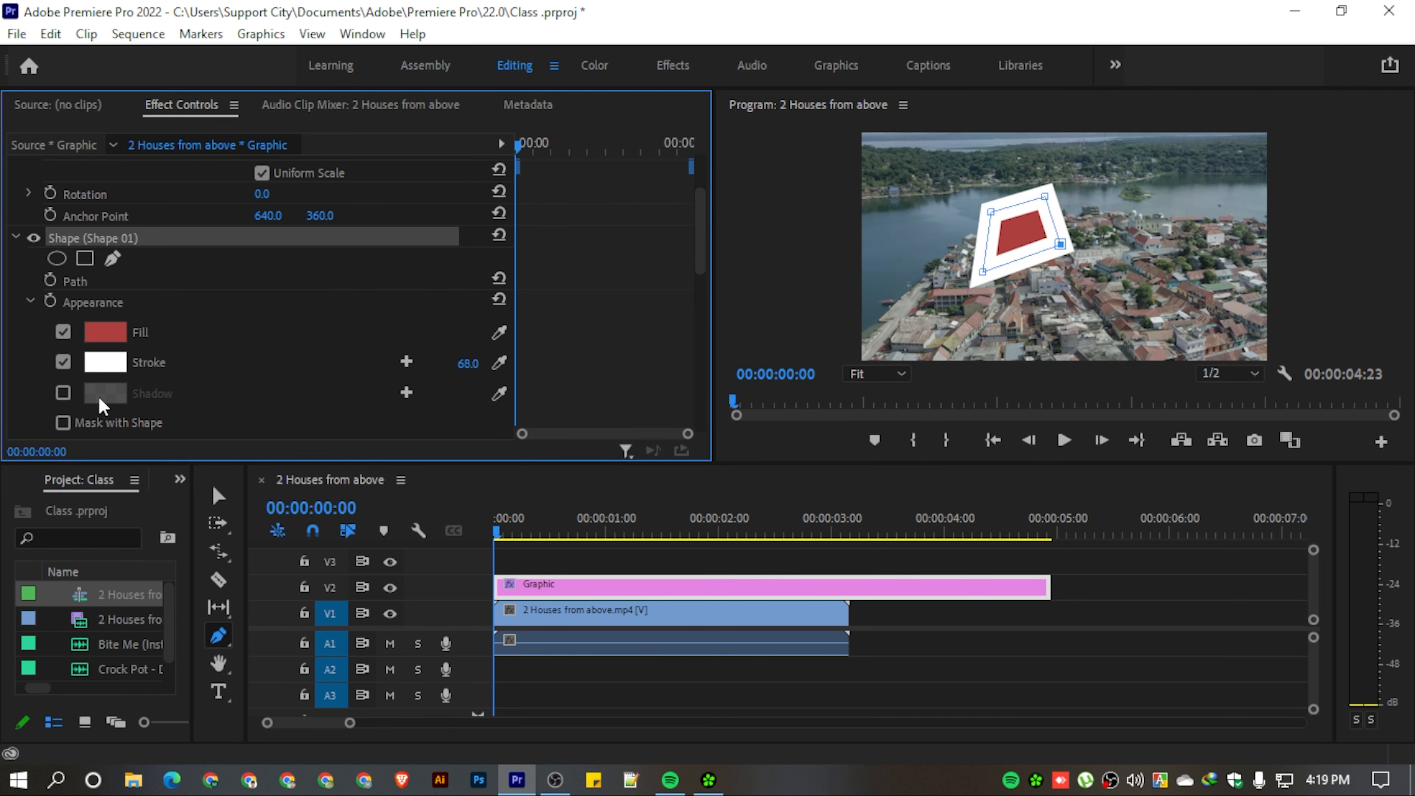
Step: Try the Mask with Shape option on the four-sided shape and switch it off again
{"action": "scroll", "coordinate": [62, 390], "scroll_direction": "down", "scroll_amount": 2}
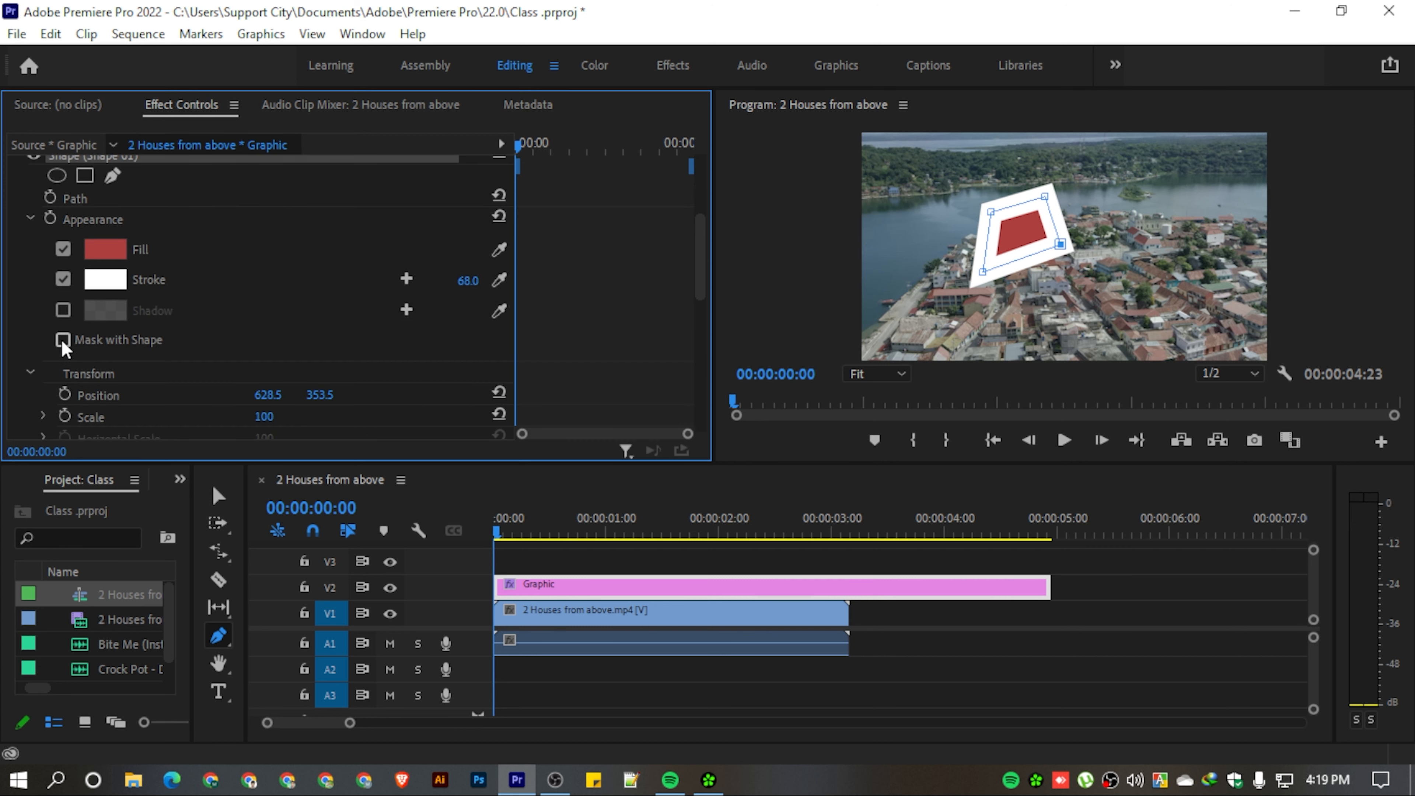
{"action": "left_click", "coordinate": [63, 339]}
{"action": "left_click", "coordinate": [63, 340]}
Step: Draw a rectangle to the right of the four-sided shape in the video frame
{"action": "left_click", "coordinate": [218, 636]}
{"action": "left_click", "coordinate": [281, 659]}
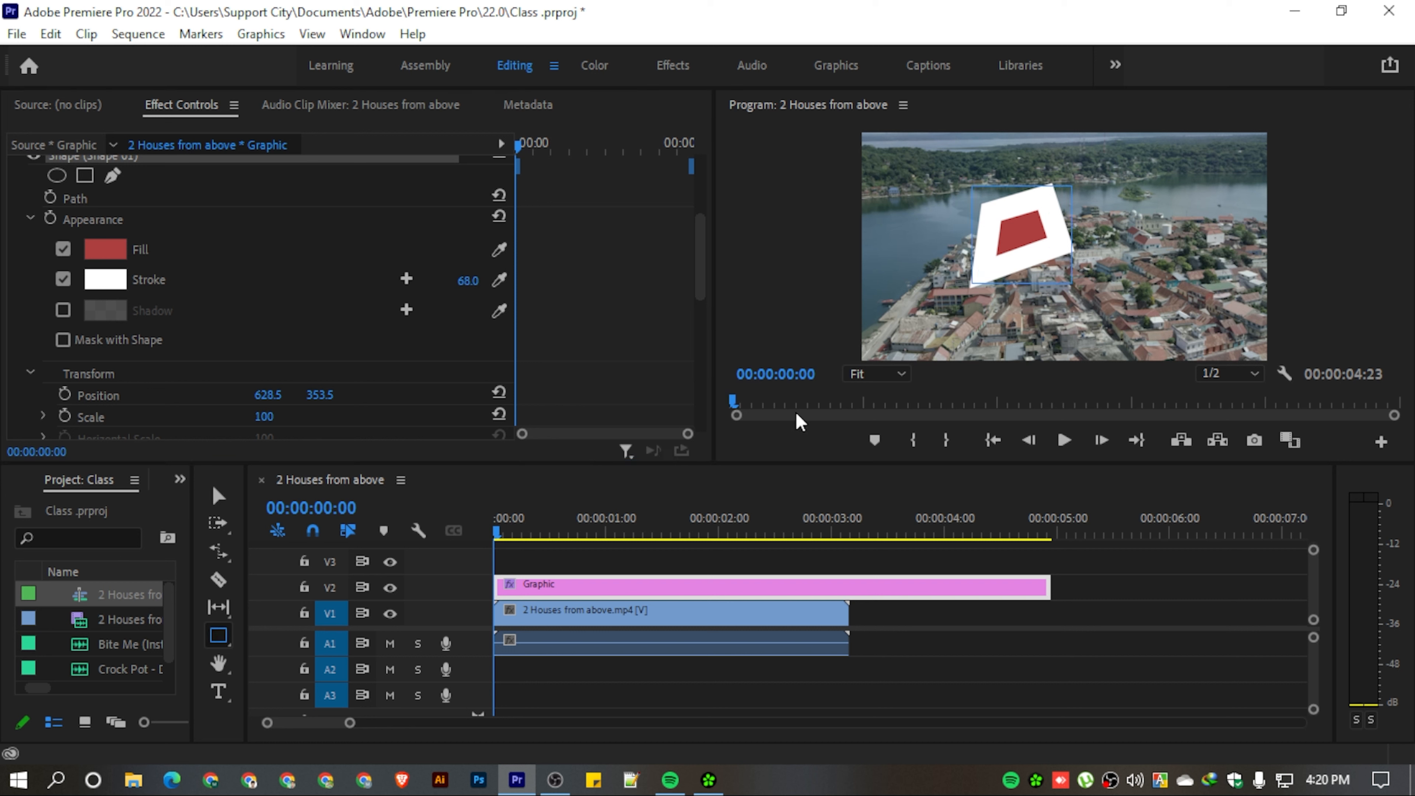
{"action": "left_click_drag", "start_coordinate": [1125, 192], "coordinate": [1225, 272]}
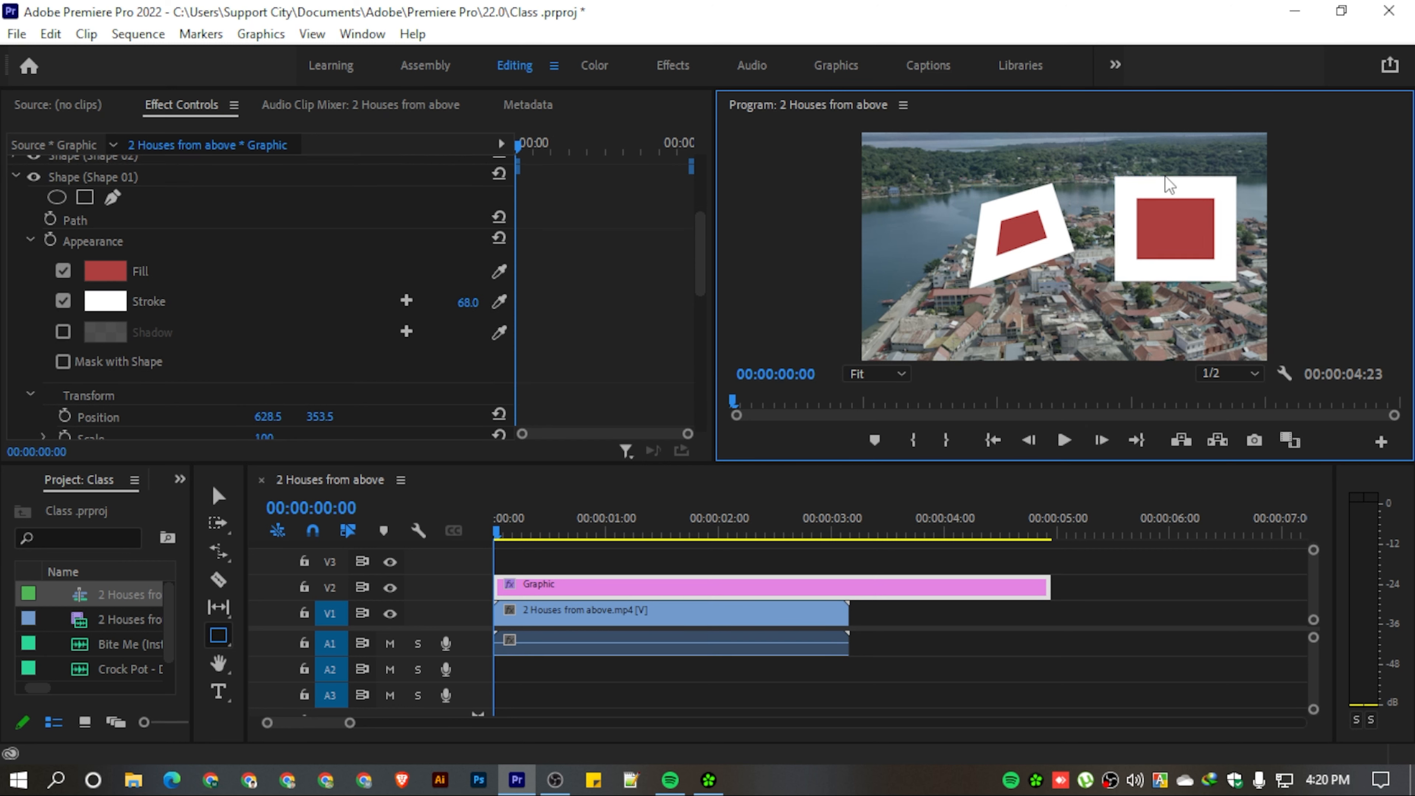
{"action": "left_click", "coordinate": [60, 298]}
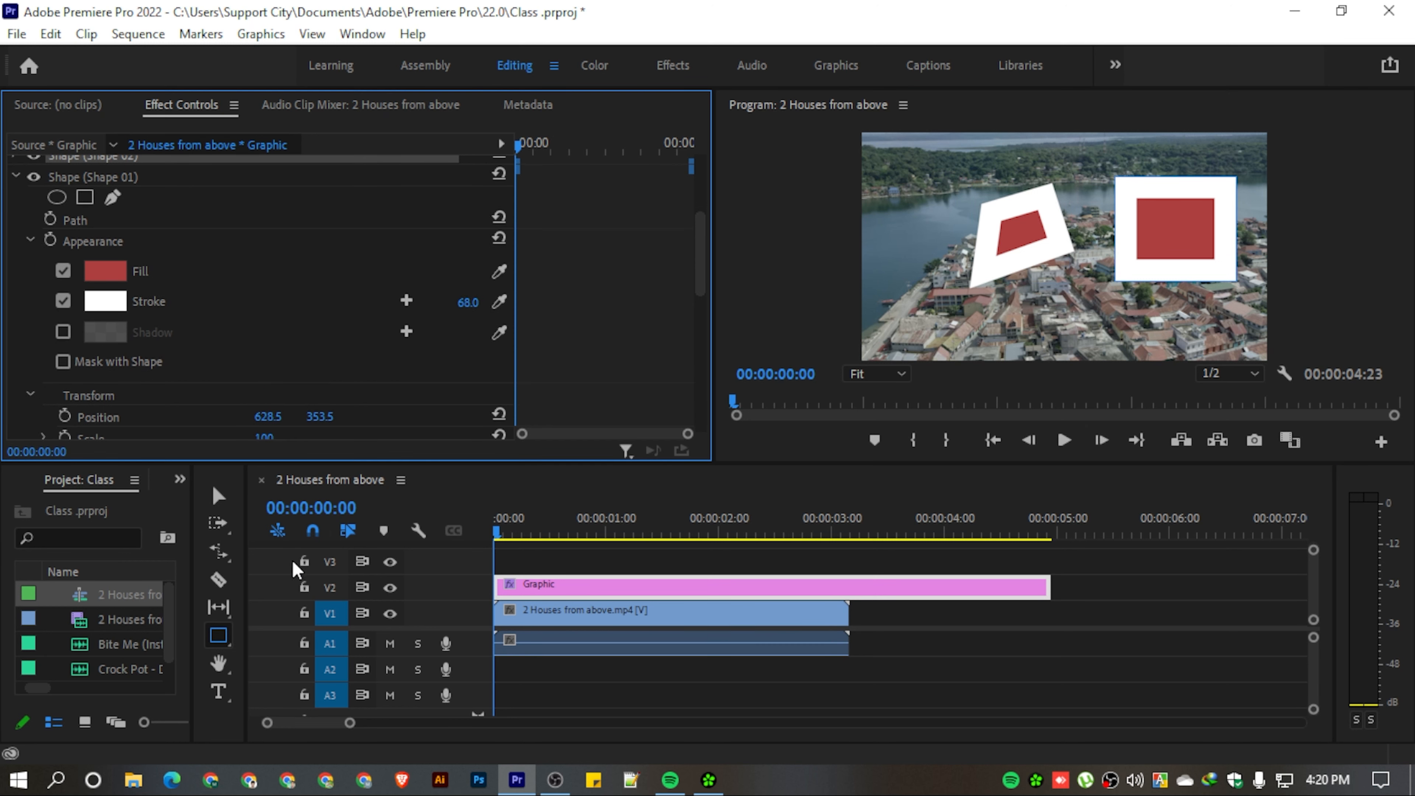
Step: Draw a circle with the Ellipse tool to the left of the four-sided shape
{"action": "left_click", "coordinate": [228, 648]}
{"action": "left_click", "coordinate": [273, 673]}
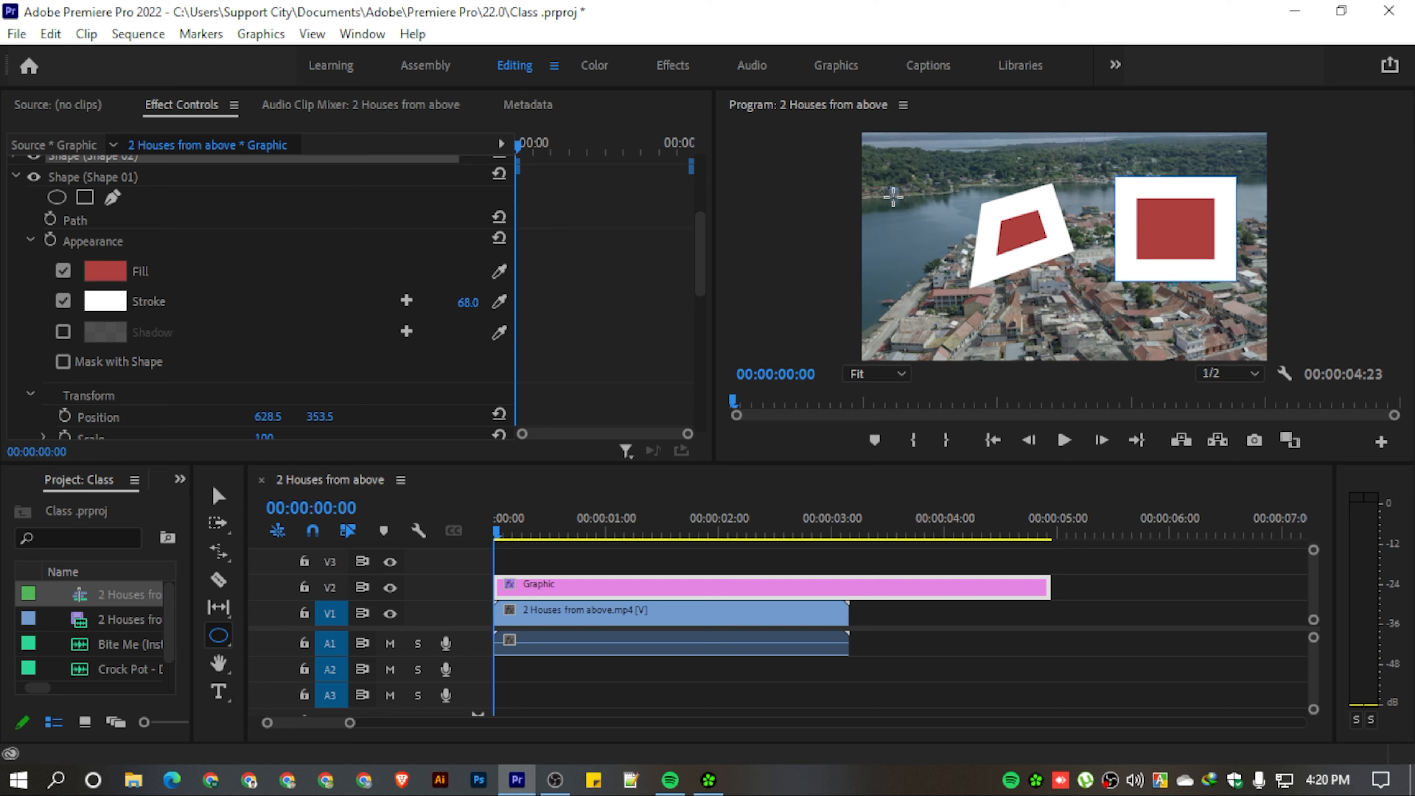
{"action": "mouse_move", "coordinate": [875, 182]}
{"action": "left_mouse_down"}
{"action": "mouse_move", "coordinate": [937, 276]}
{"action": "mouse_move", "coordinate": [920, 244]}
{"action": "mouse_move", "coordinate": [928, 255]}
{"action": "left_mouse_up"}
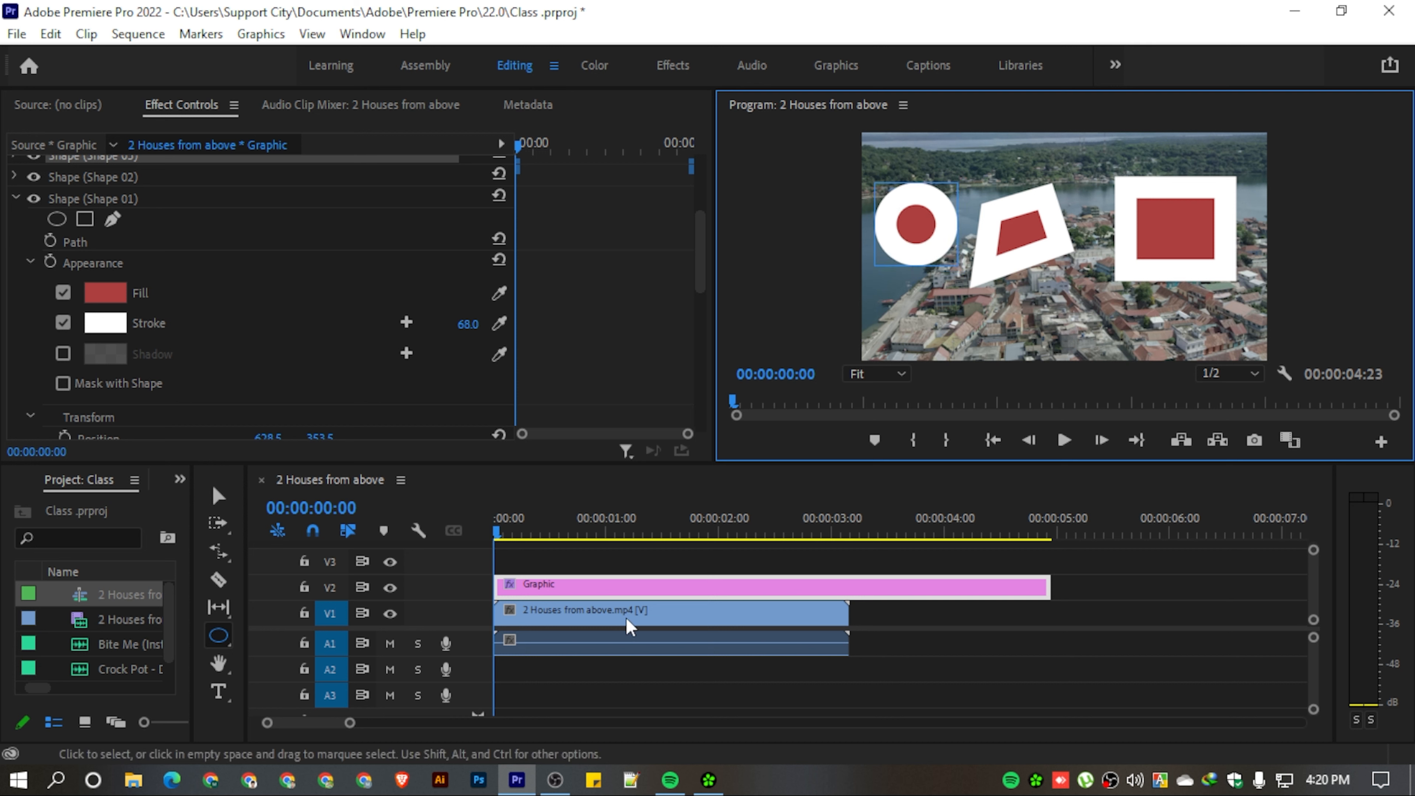
Step: Delete the circle, then remove the whole graphic clip from track V2
{"action": "left_click", "coordinate": [219, 635]}
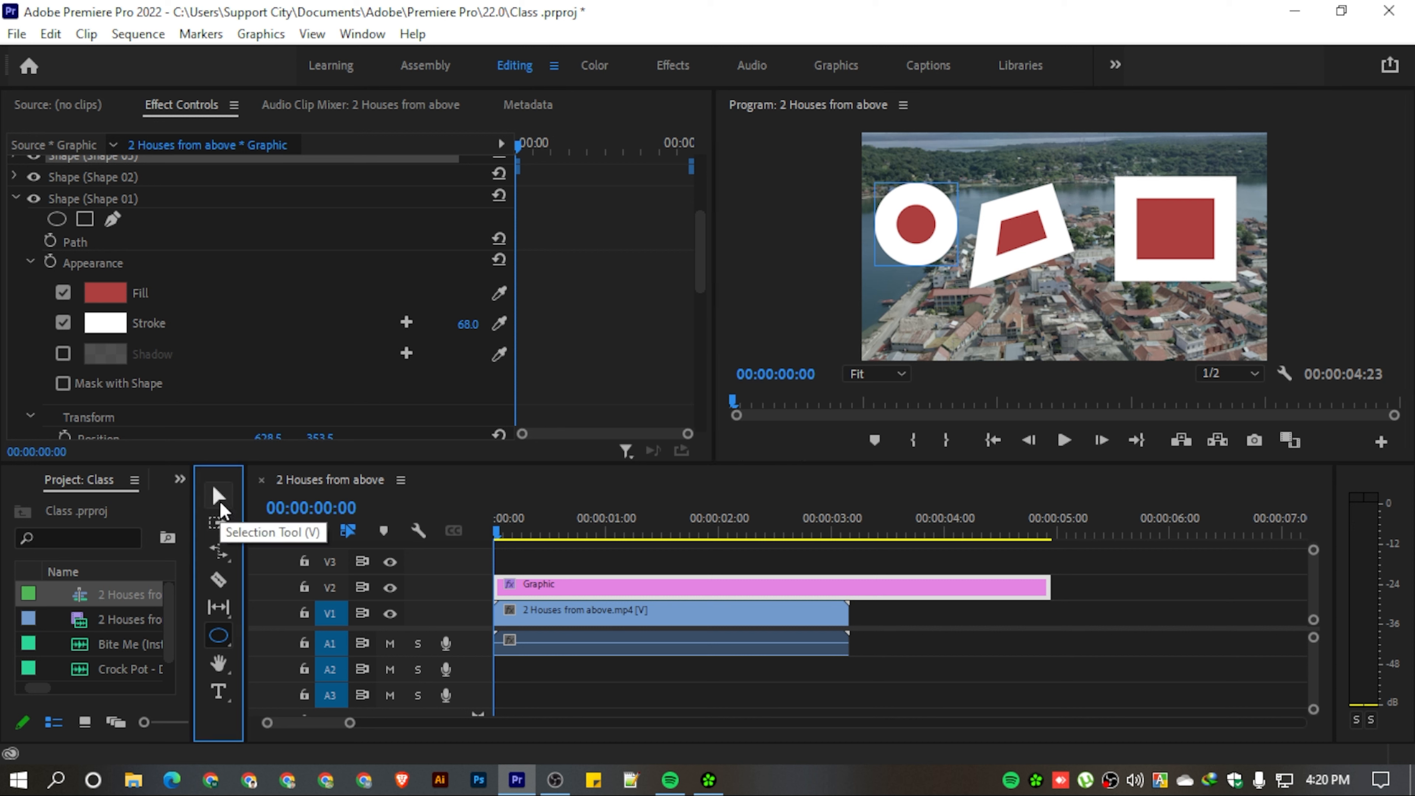
{"action": "left_click", "coordinate": [219, 495]}
{"action": "left_click", "coordinate": [552, 585]}
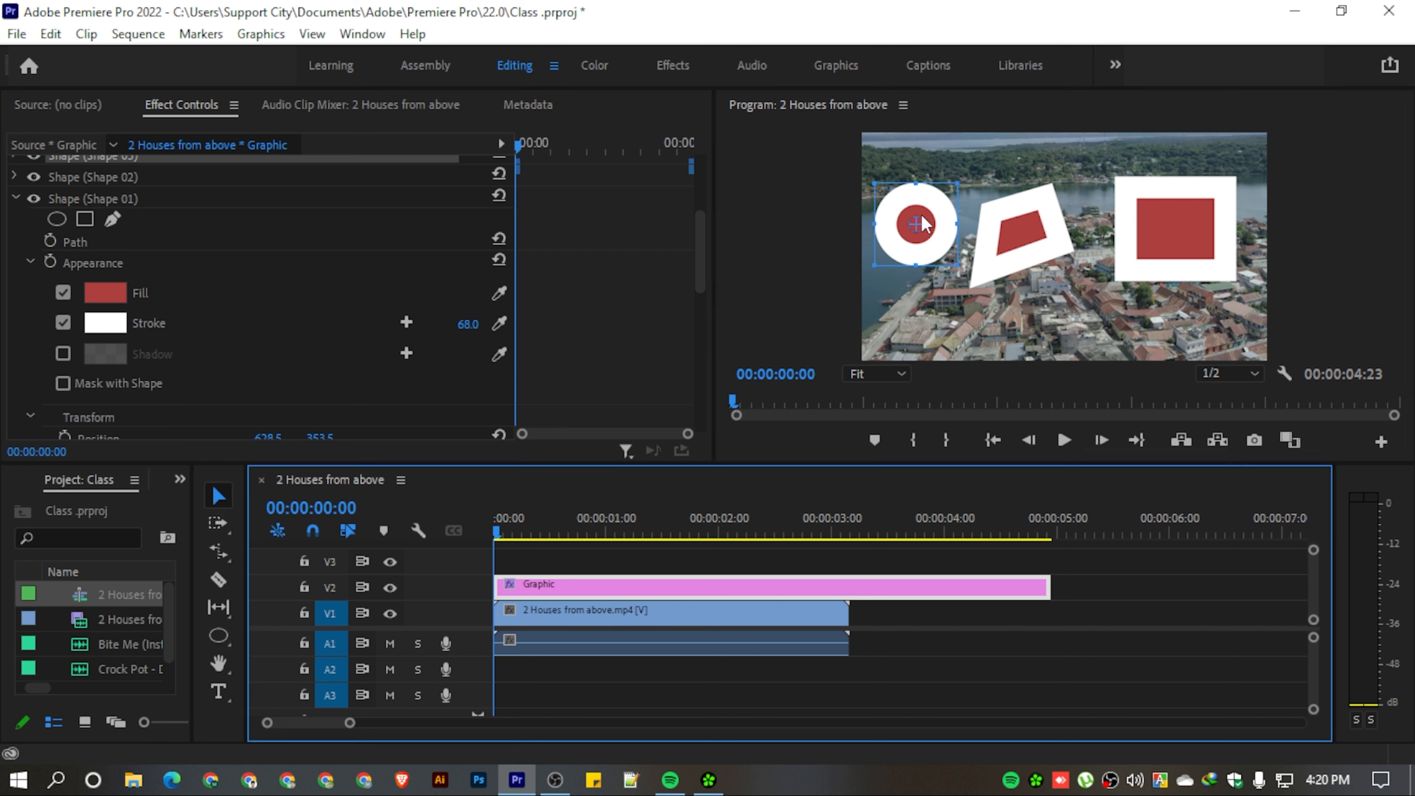
{"action": "left_click", "coordinate": [1041, 178]}
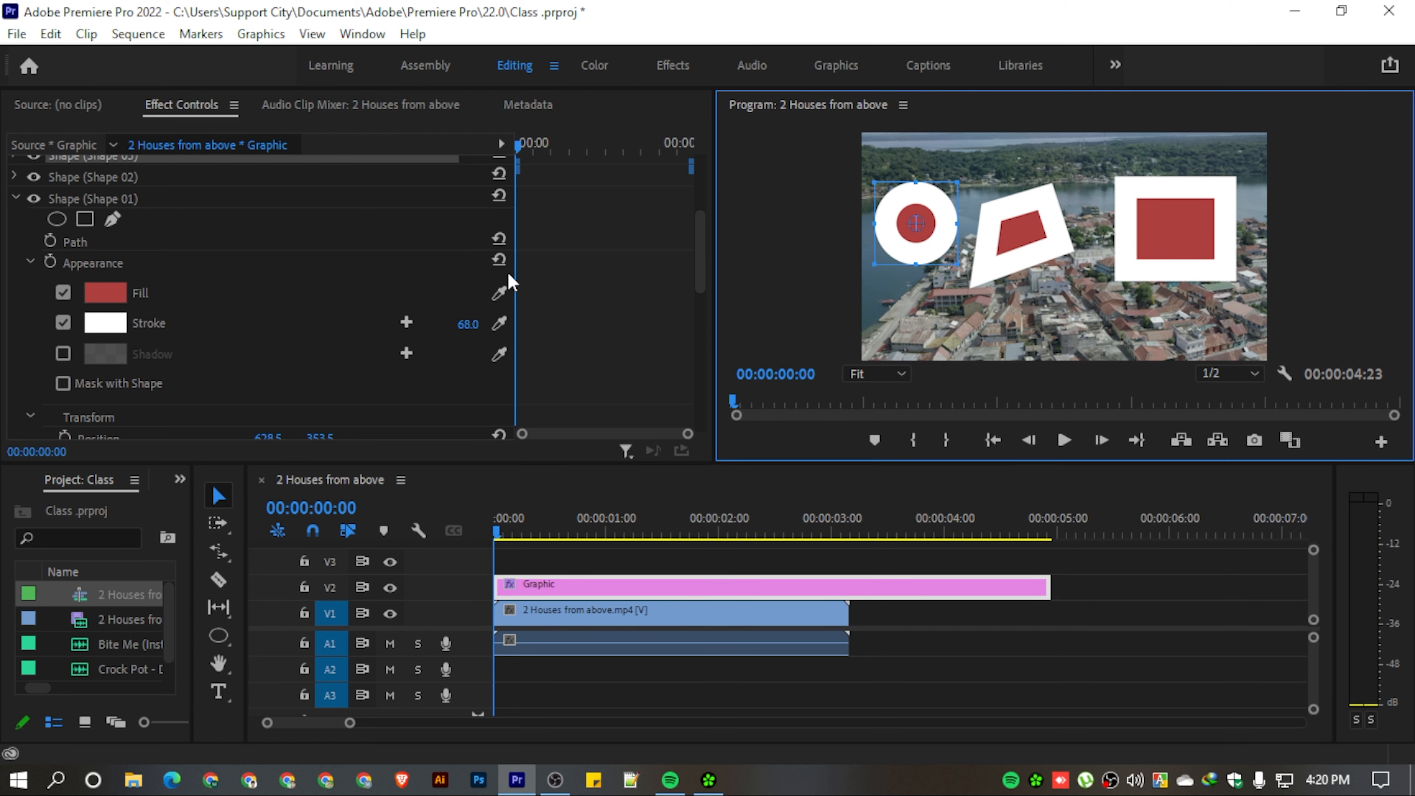
{"action": "left_click", "coordinate": [915, 229]}
{"action": "key", "text": "Delete"}
{"action": "key", "text": "Delete"}
{"action": "key", "text": "Delete"}
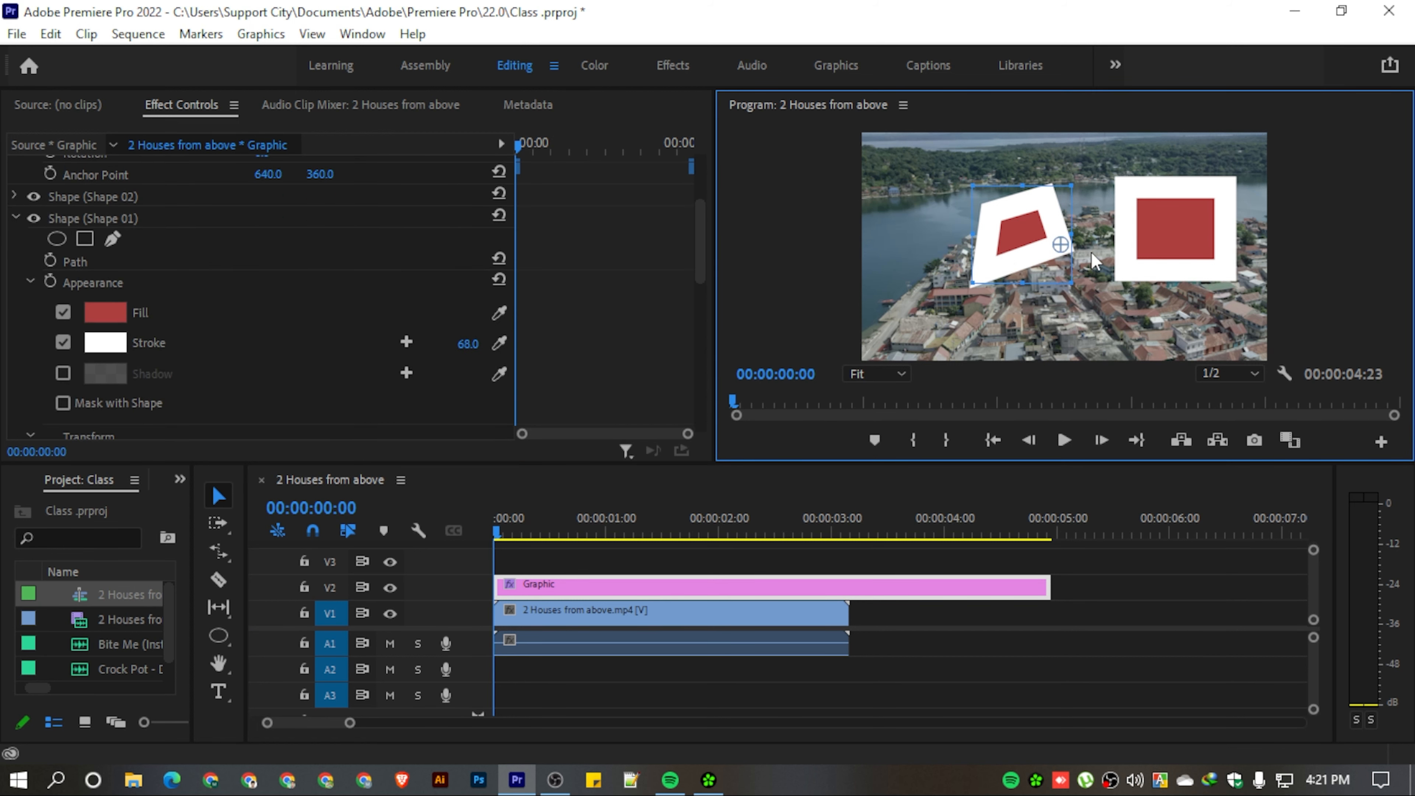
{"action": "left_click", "coordinate": [776, 577]}
{"action": "key", "text": "Delete"}
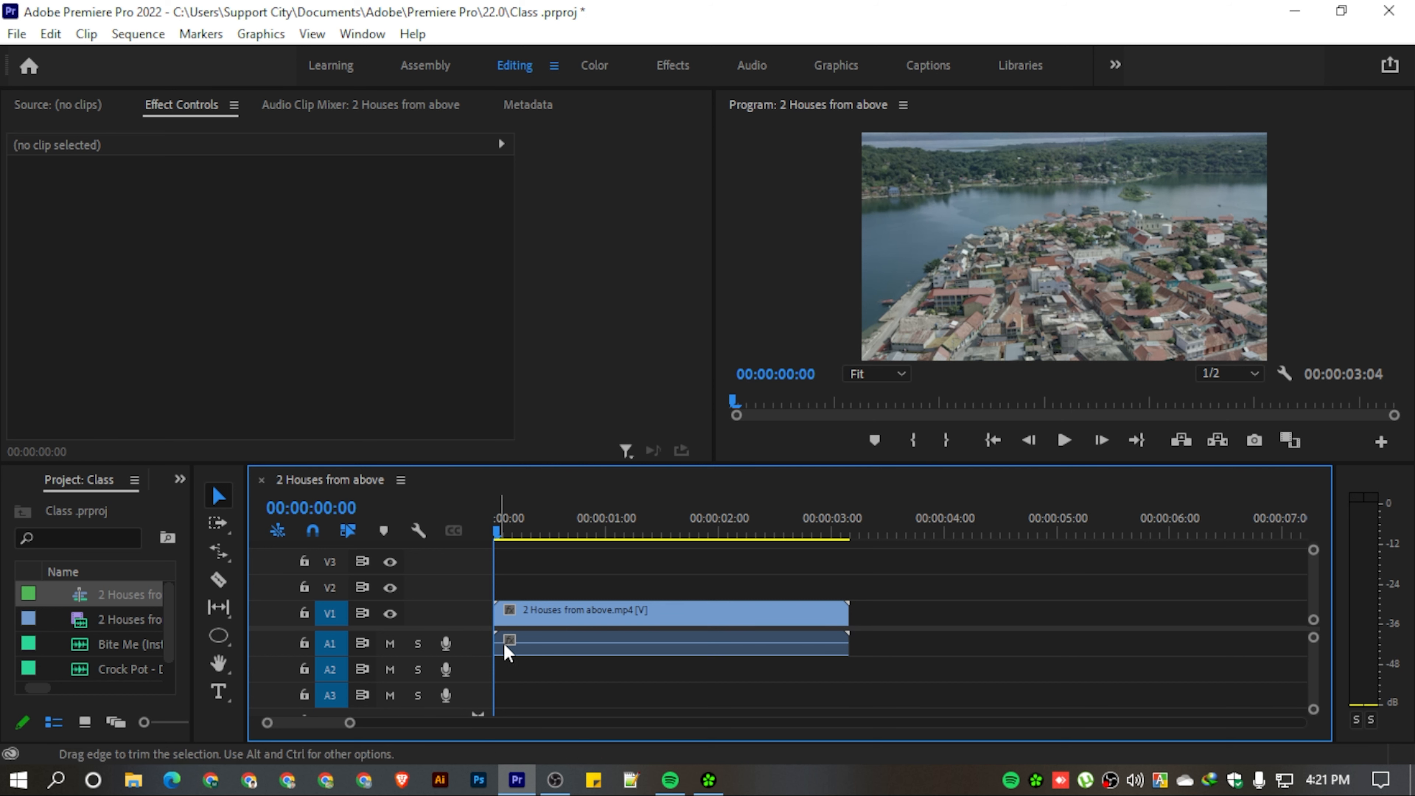
Step: Select the 2 Houses from above.mp4 clip and turn on Show Video Keyframes for the timeline
{"action": "left_click", "coordinate": [521, 630]}
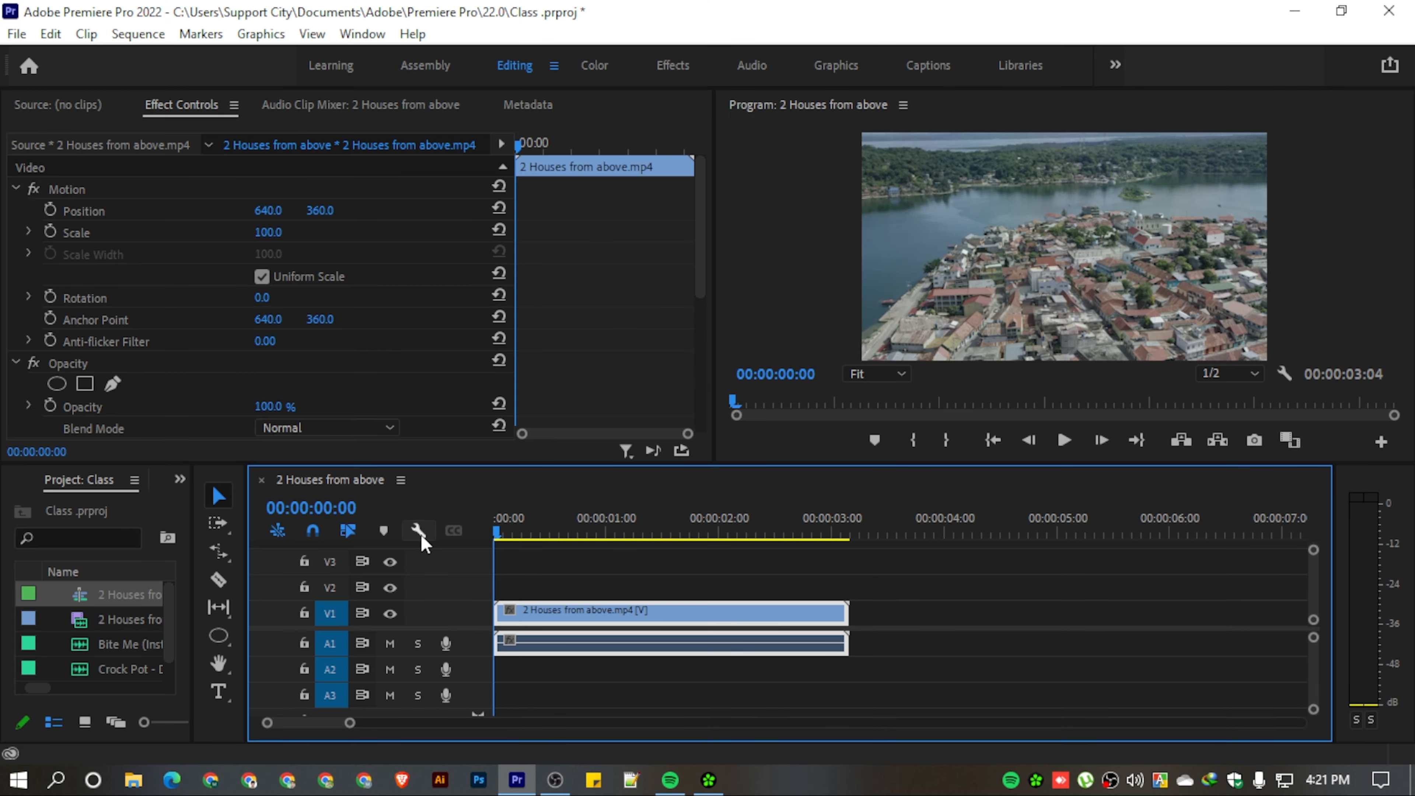
{"action": "left_click", "coordinate": [419, 531]}
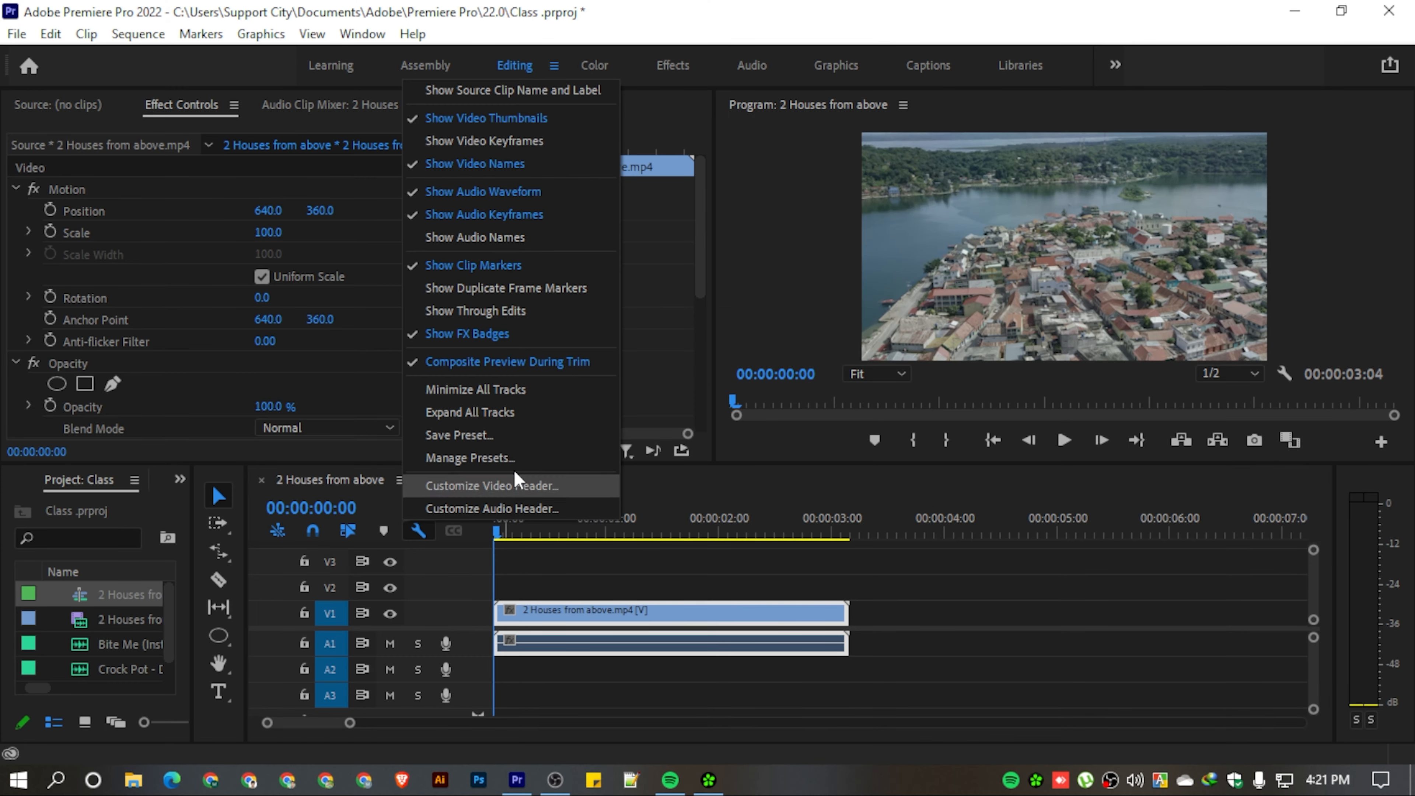
{"action": "left_click", "coordinate": [482, 146]}
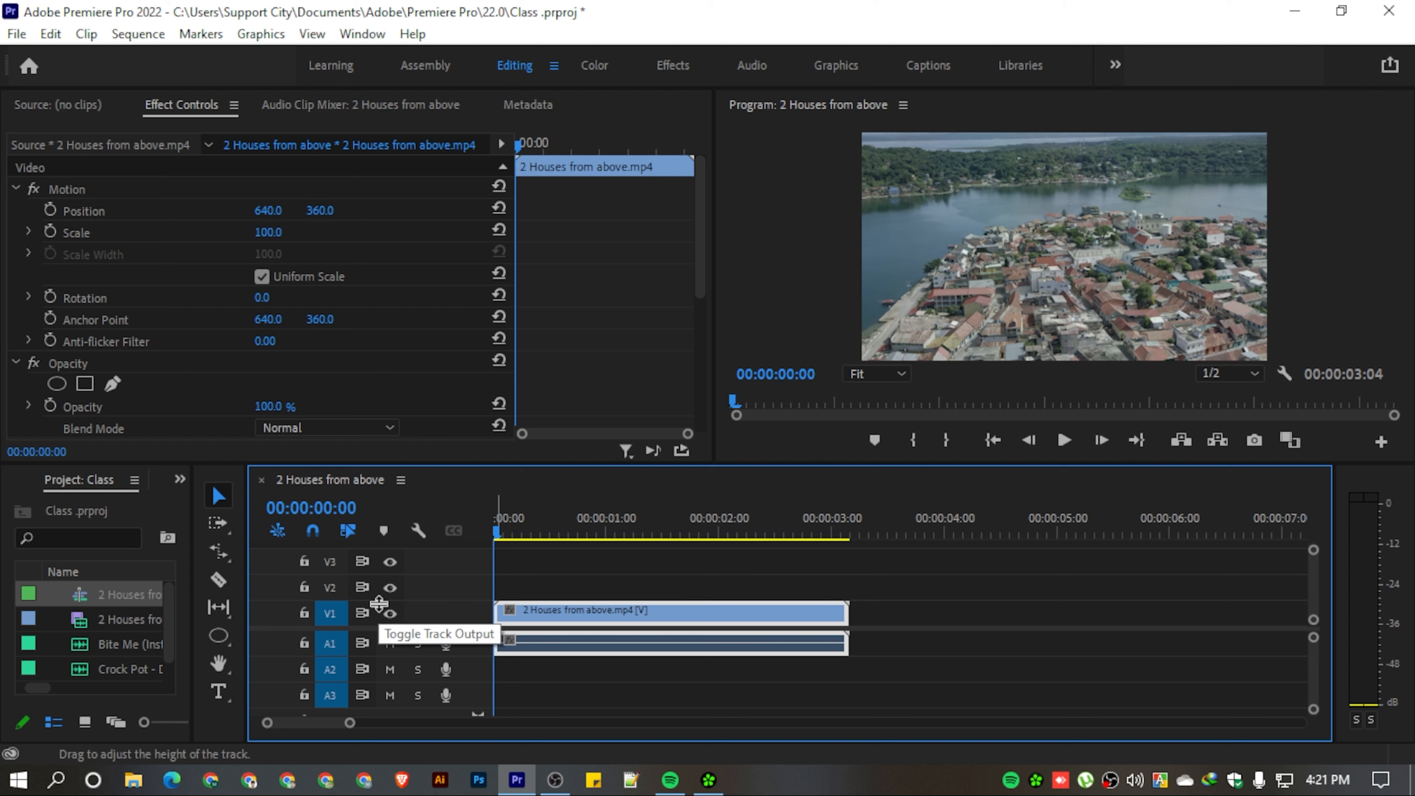
Step: Increase the height of video track V1 and enlarge the timeline area
{"action": "scroll", "coordinate": [385, 615], "scroll_direction": "up", "scroll_amount": 5, "text": "alt"}
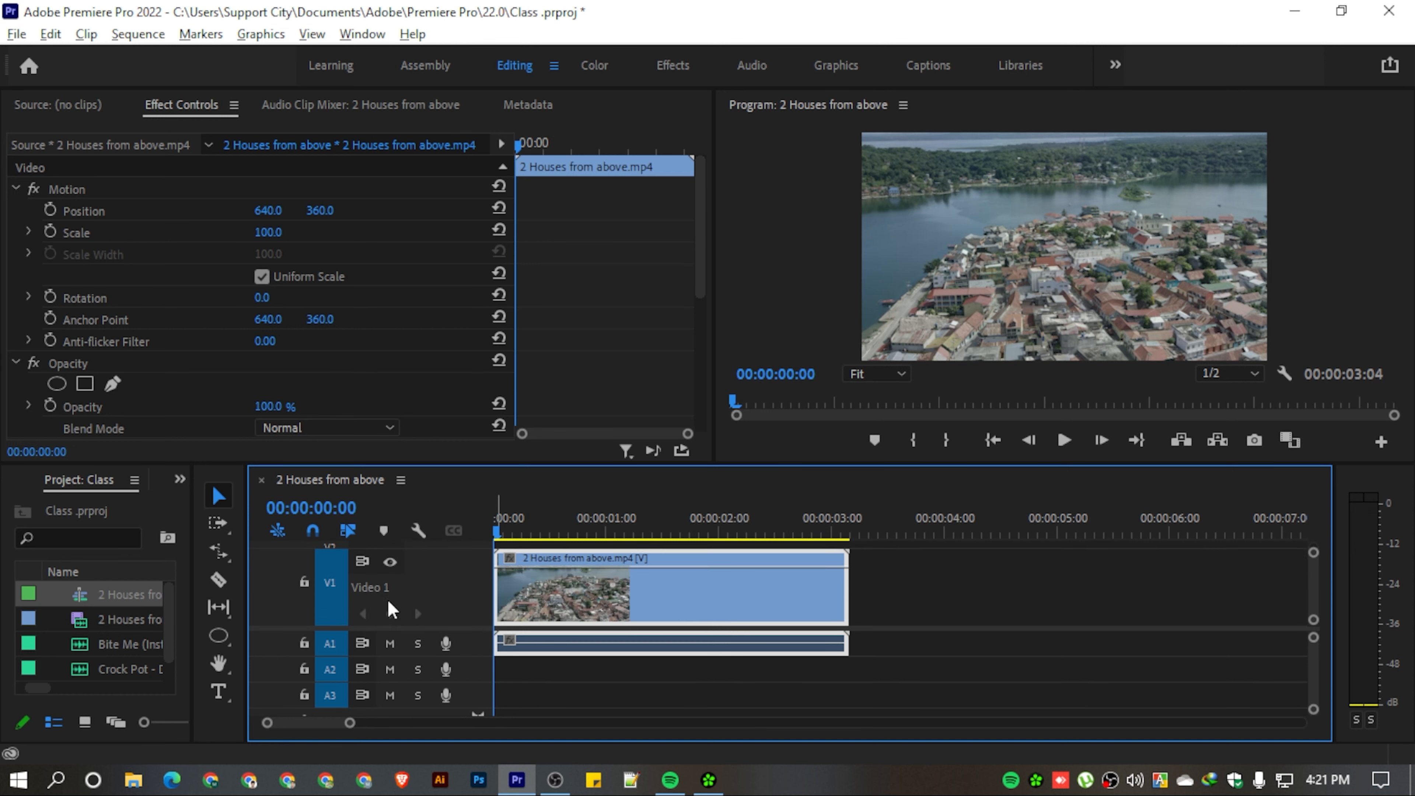
{"action": "scroll", "coordinate": [387, 598], "scroll_direction": "up", "scroll_amount": 2, "text": "alt"}
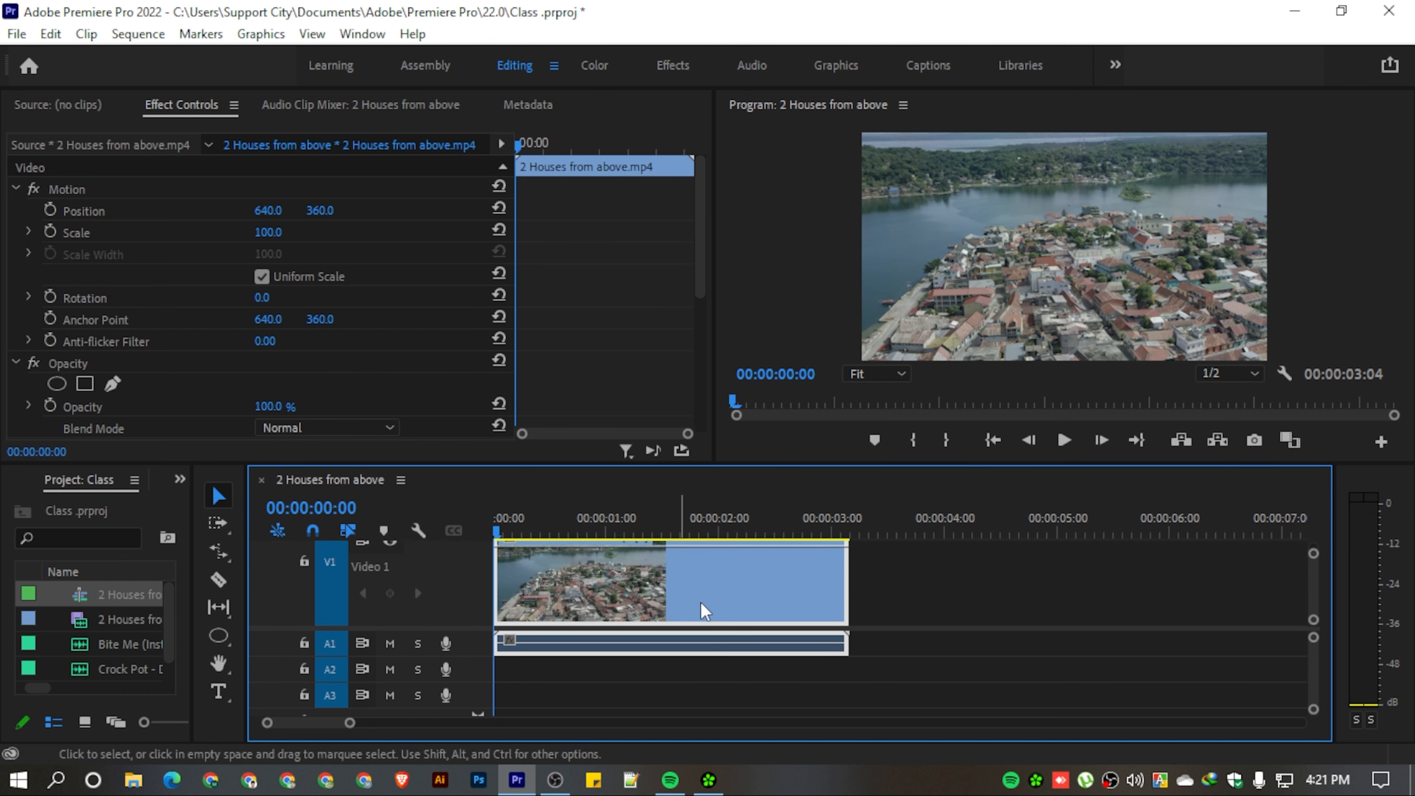
{"action": "left_click_drag", "start_coordinate": [905, 465], "coordinate": [906, 392]}
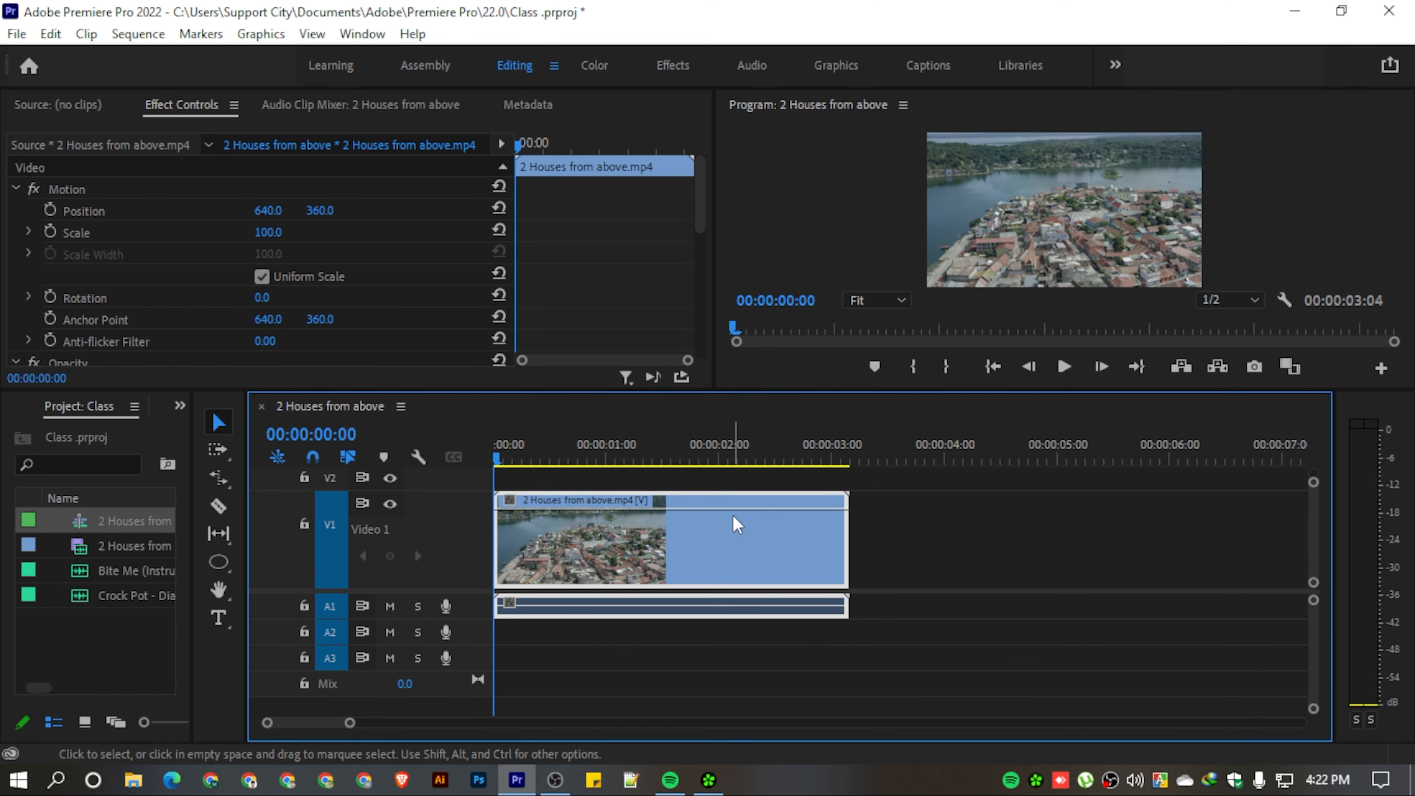
Step: Try lowering the clip's opacity line on track V1 and raise it back to full
{"action": "left_click_drag", "start_coordinate": [728, 511], "coordinate": [718, 554]}
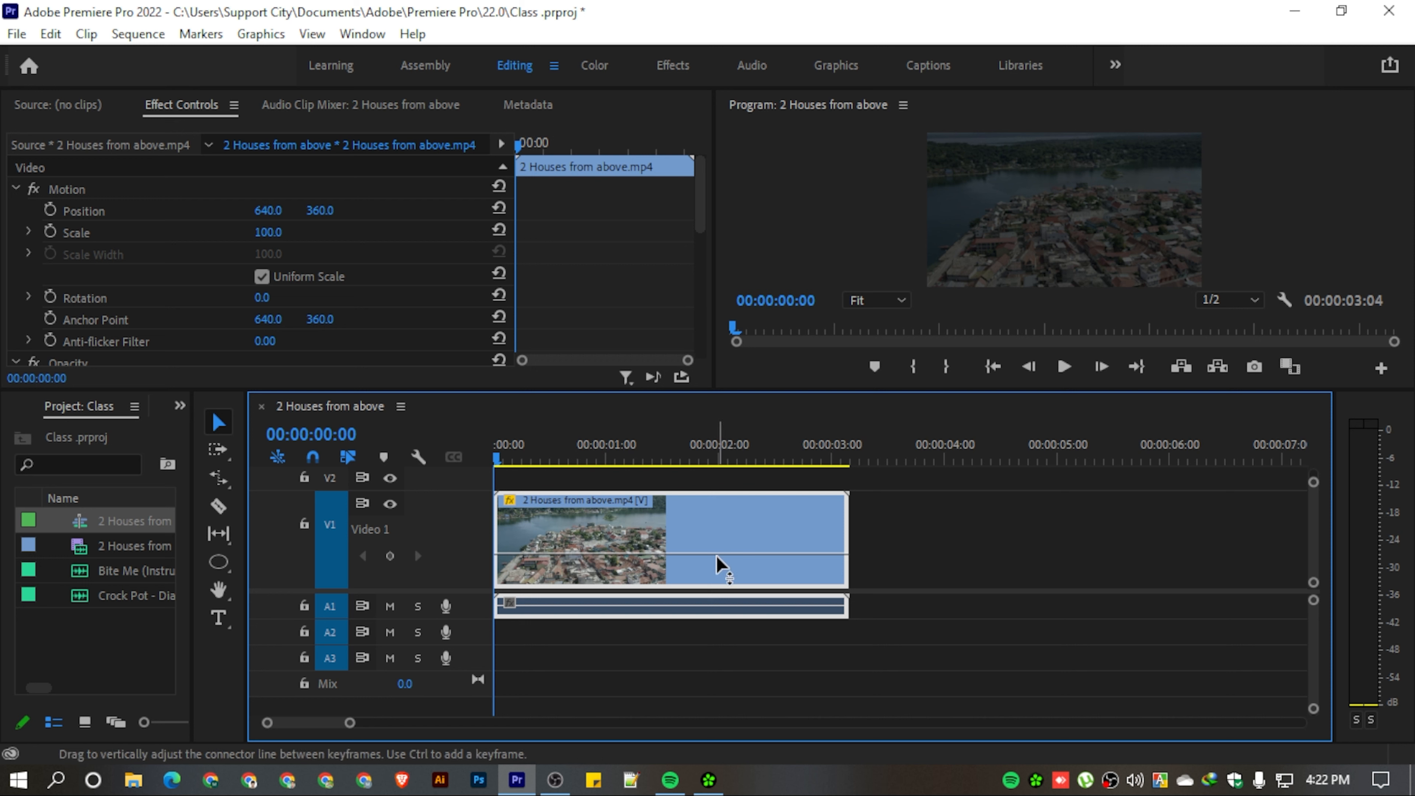
{"action": "left_click_drag", "start_coordinate": [716, 555], "coordinate": [737, 509]}
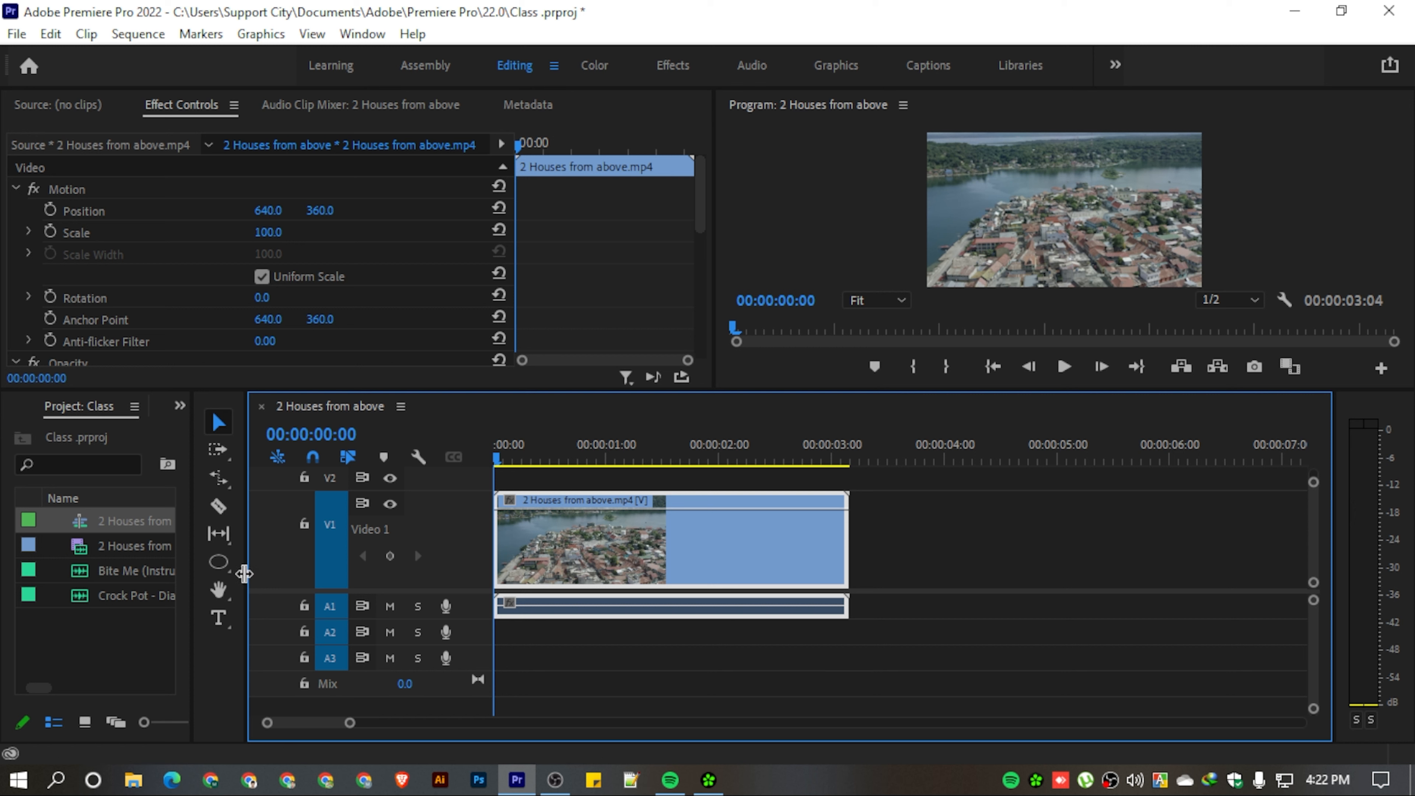
Step: Add six opacity keyframes with the Pen tool along the V1 clip's line, spaced about half a second apart
{"action": "left_click", "coordinate": [218, 562]}
{"action": "left_click", "coordinate": [301, 564]}
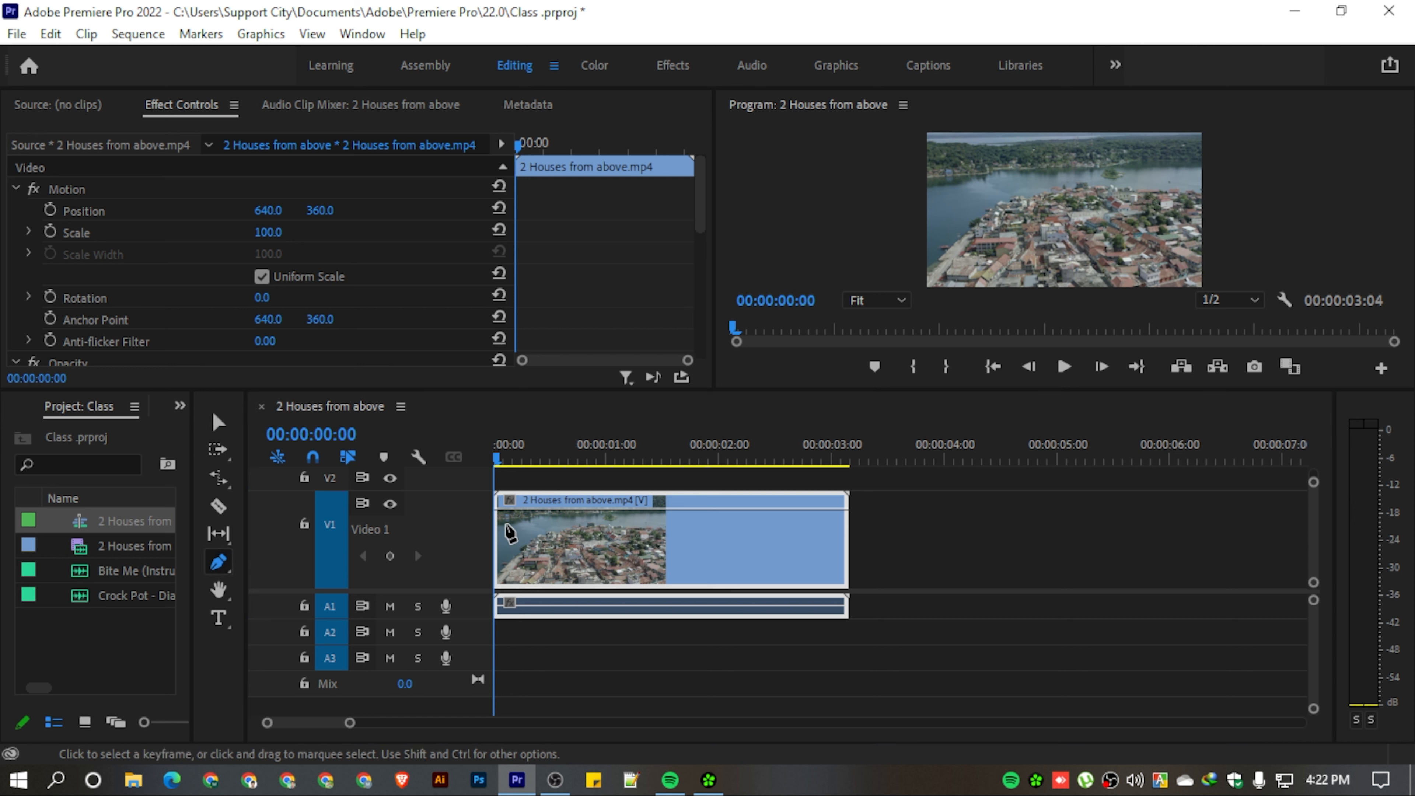
{"action": "left_click", "coordinate": [527, 509]}
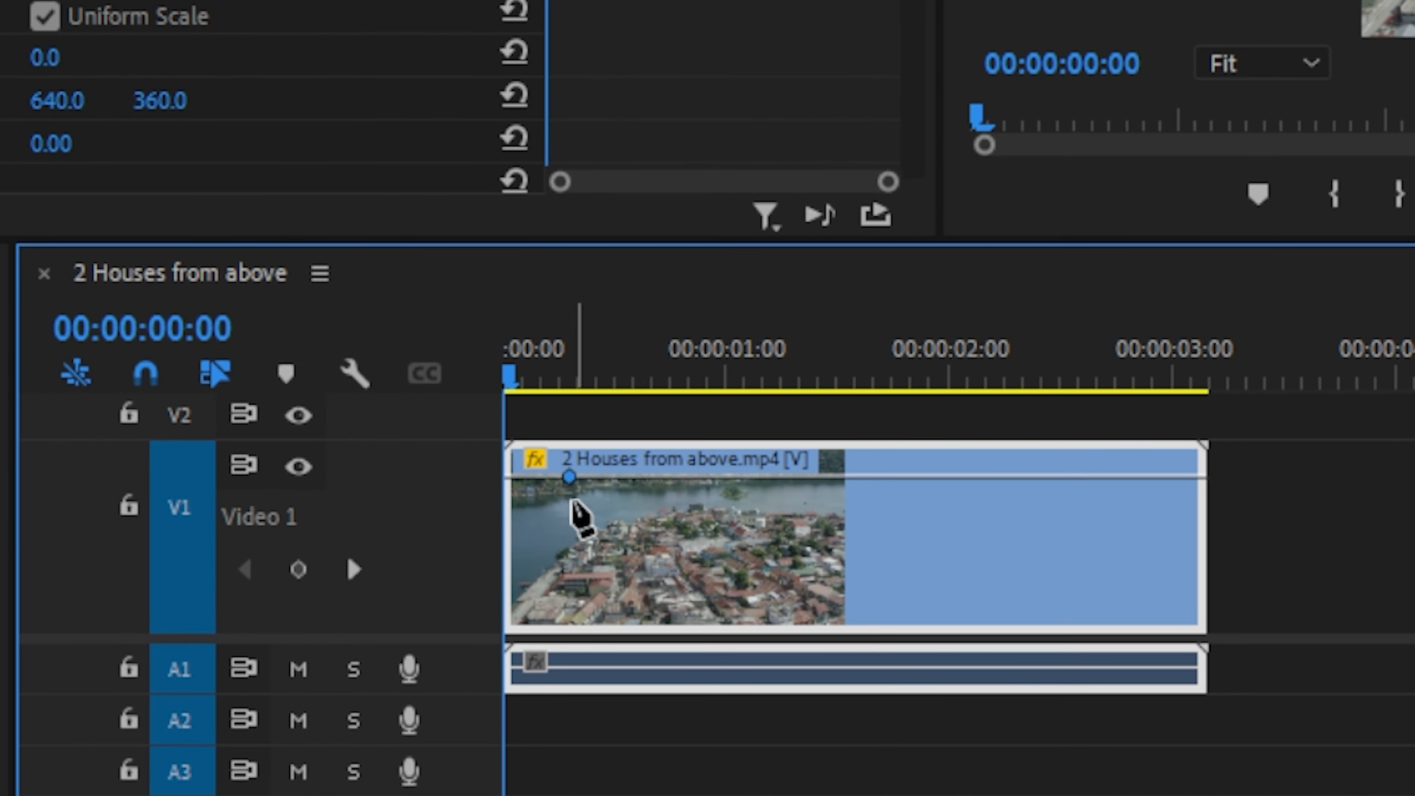
{"action": "left_click", "coordinate": [682, 478]}
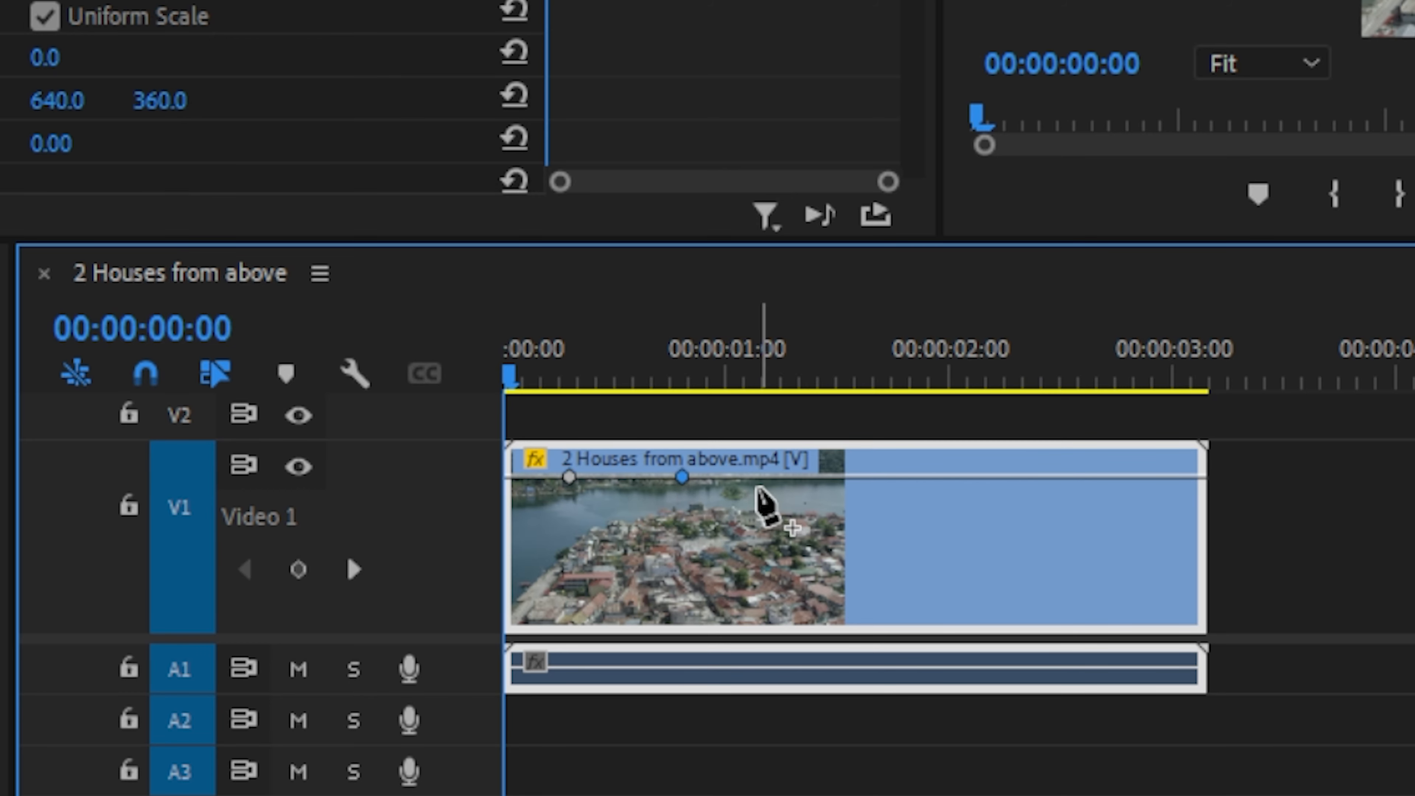
{"action": "left_click", "coordinate": [779, 478]}
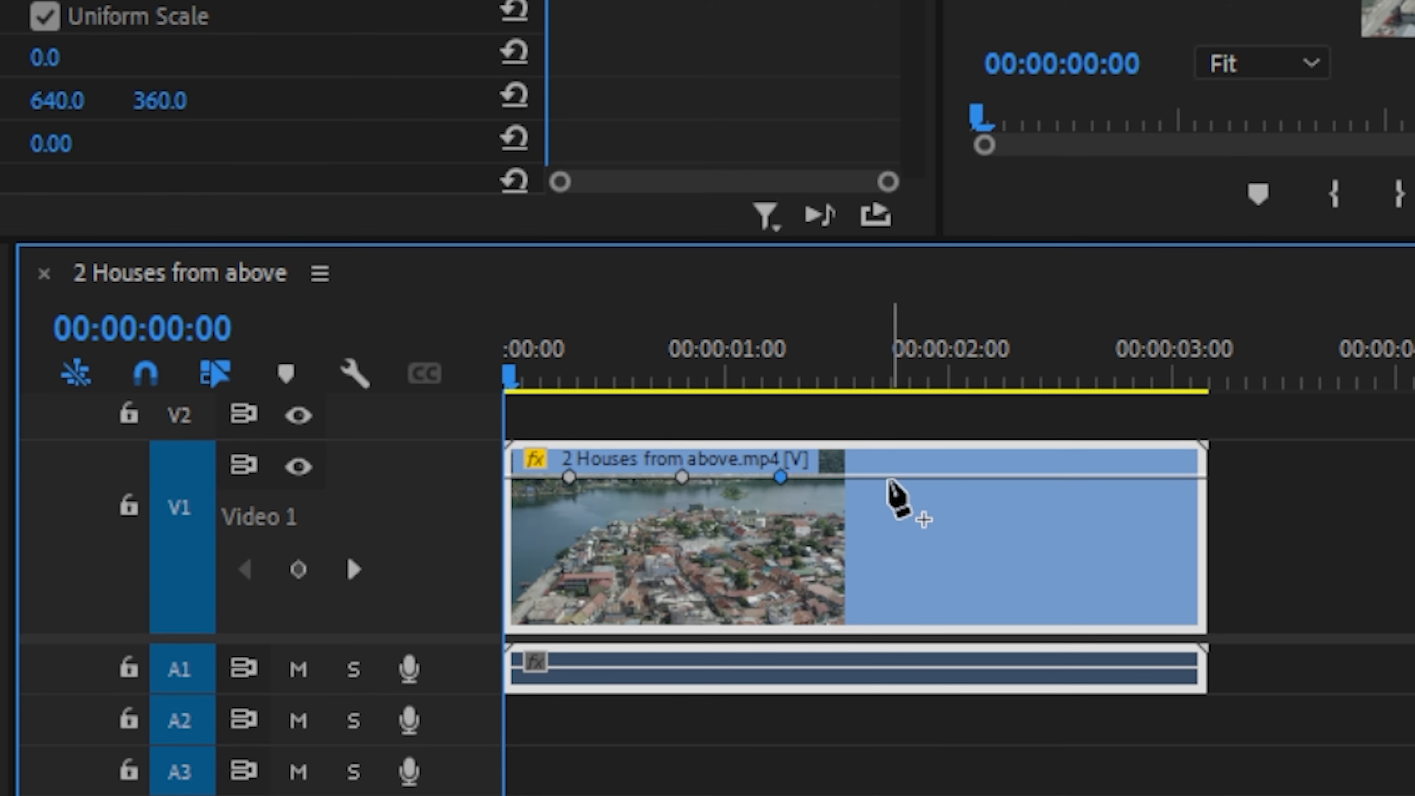
{"action": "left_click", "coordinate": [888, 477]}
{"action": "left_click", "coordinate": [998, 478]}
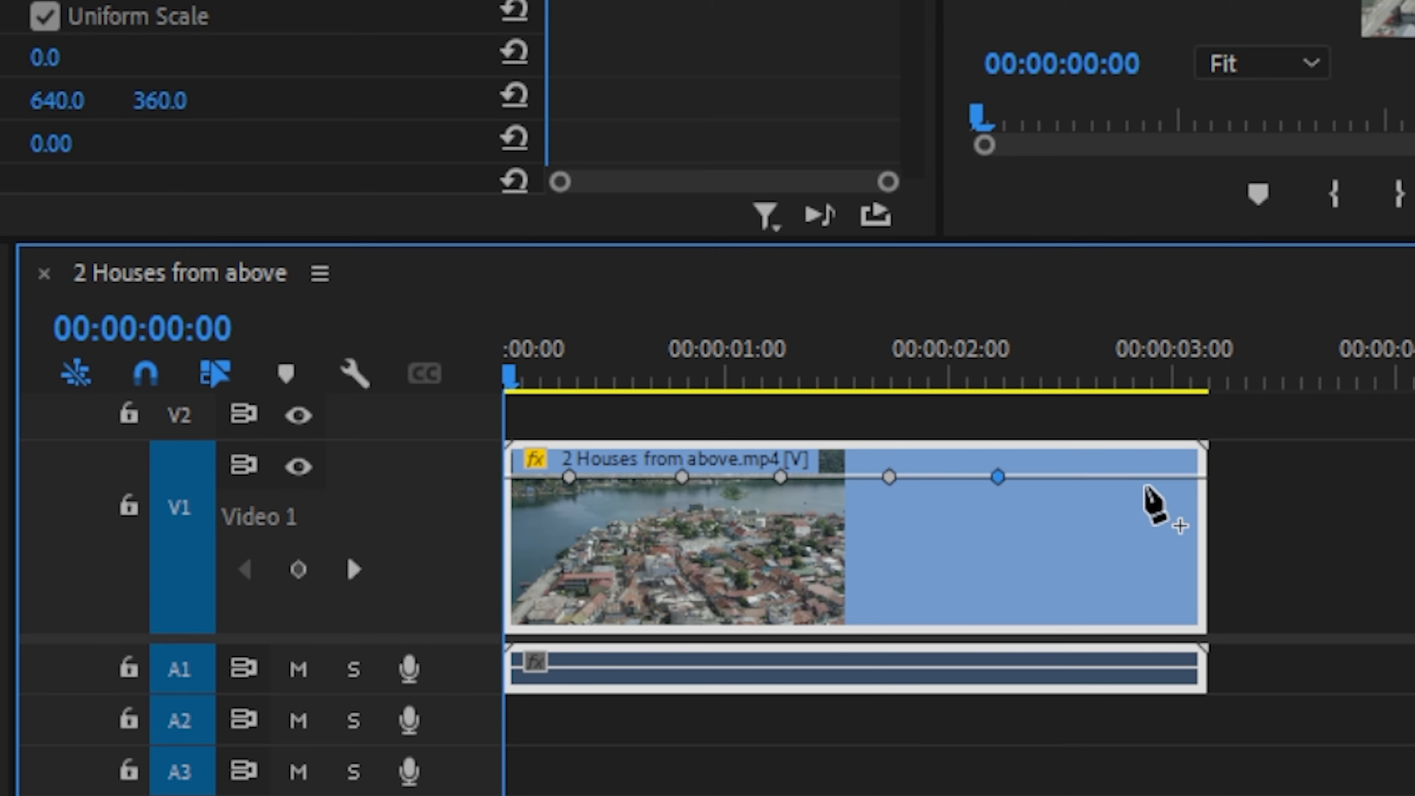
{"action": "left_click", "coordinate": [1110, 477]}
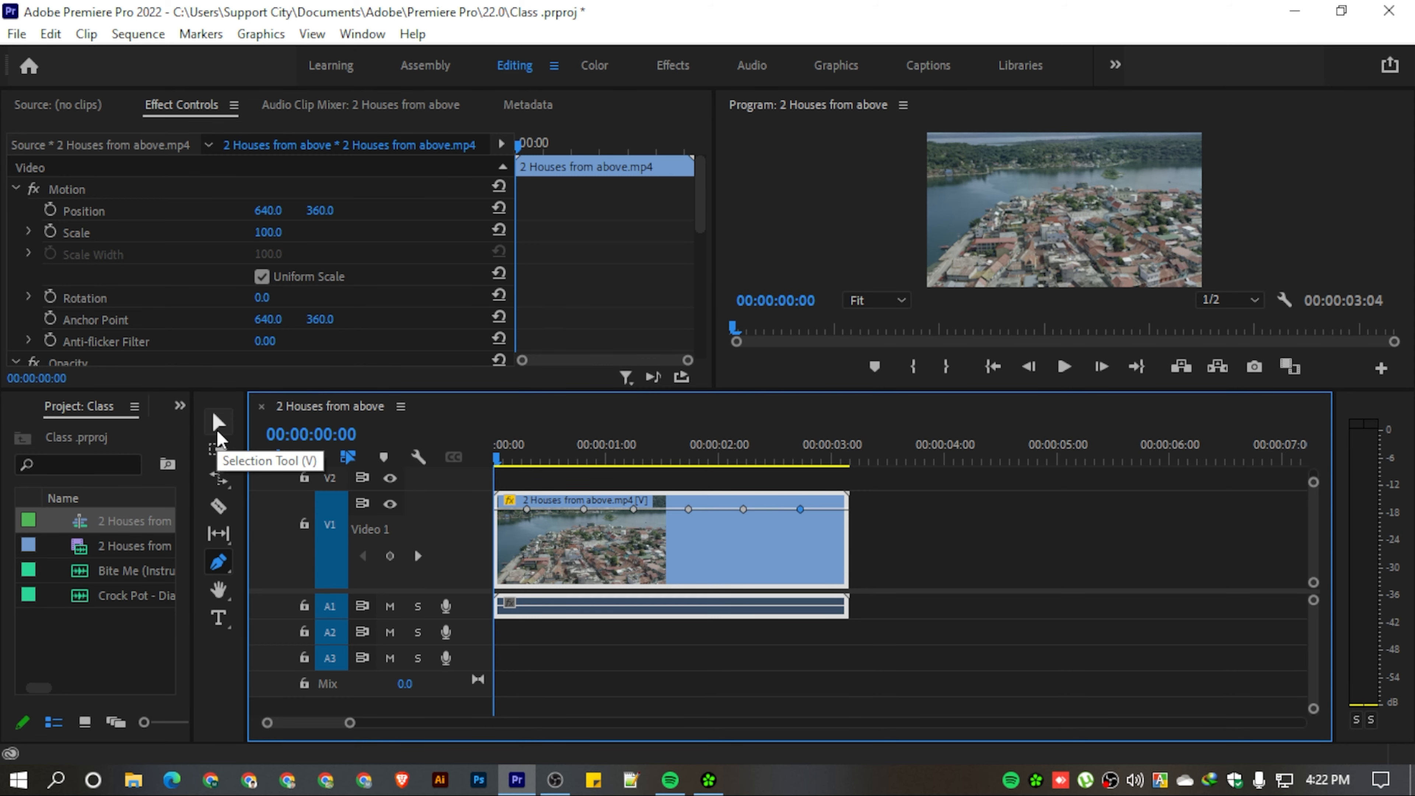
Step: Lower the V1 clip's first, third and fifth opacity keyframes and the last one slightly with the Selection tool, and play the result
{"action": "left_click", "coordinate": [217, 430]}
{"action": "left_click_drag", "start_coordinate": [516, 510], "coordinate": [516, 563]}
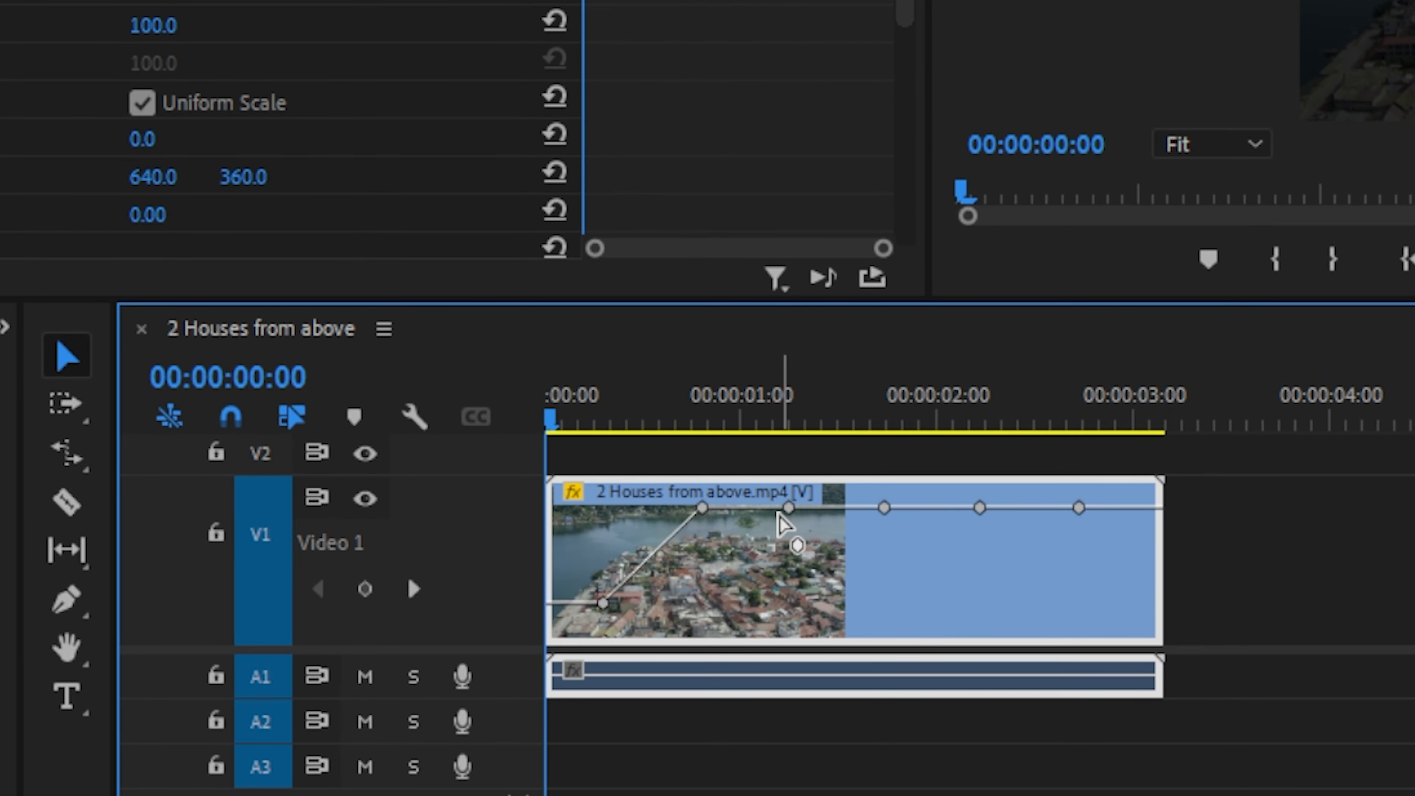
{"action": "left_click", "coordinate": [788, 508]}
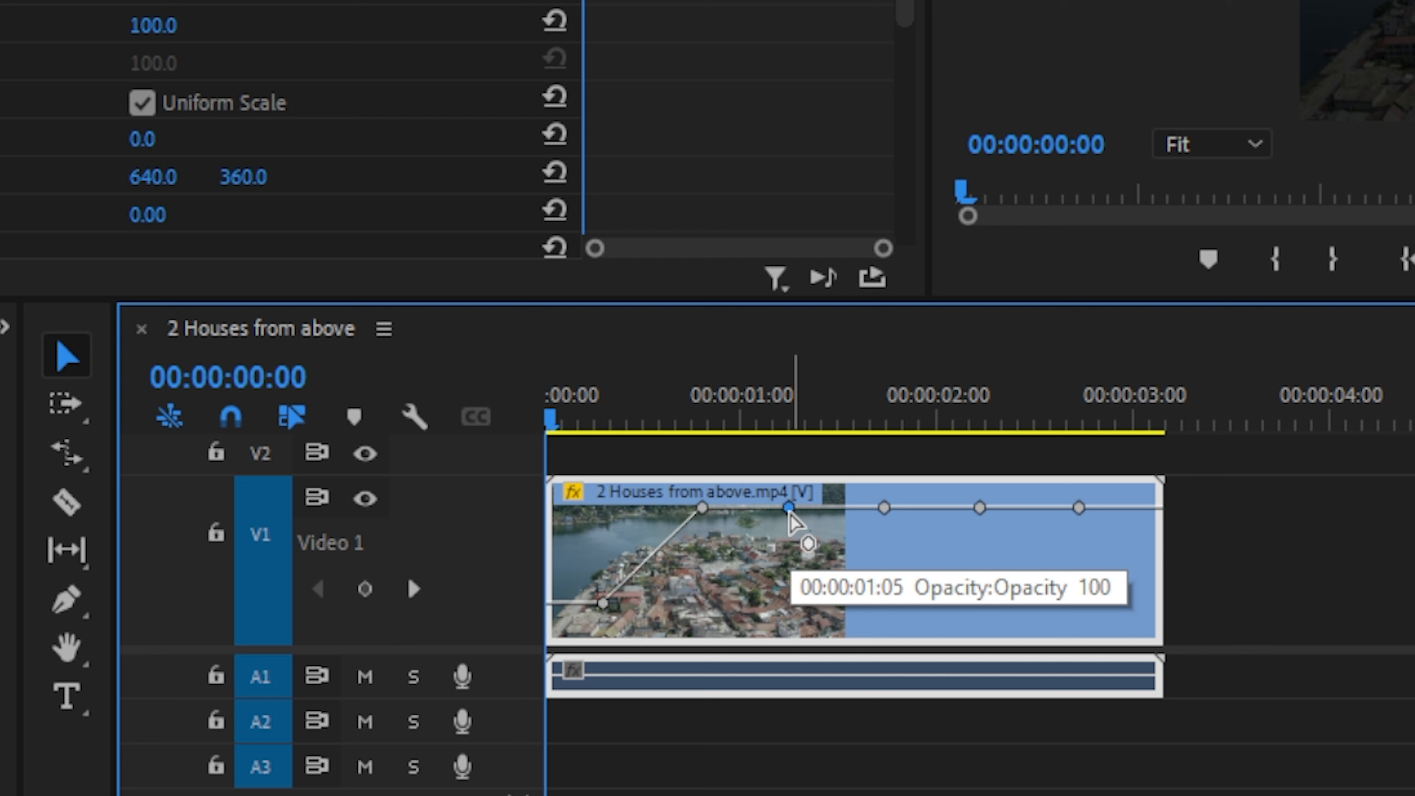
{"action": "left_click_drag", "start_coordinate": [789, 513], "coordinate": [790, 612]}
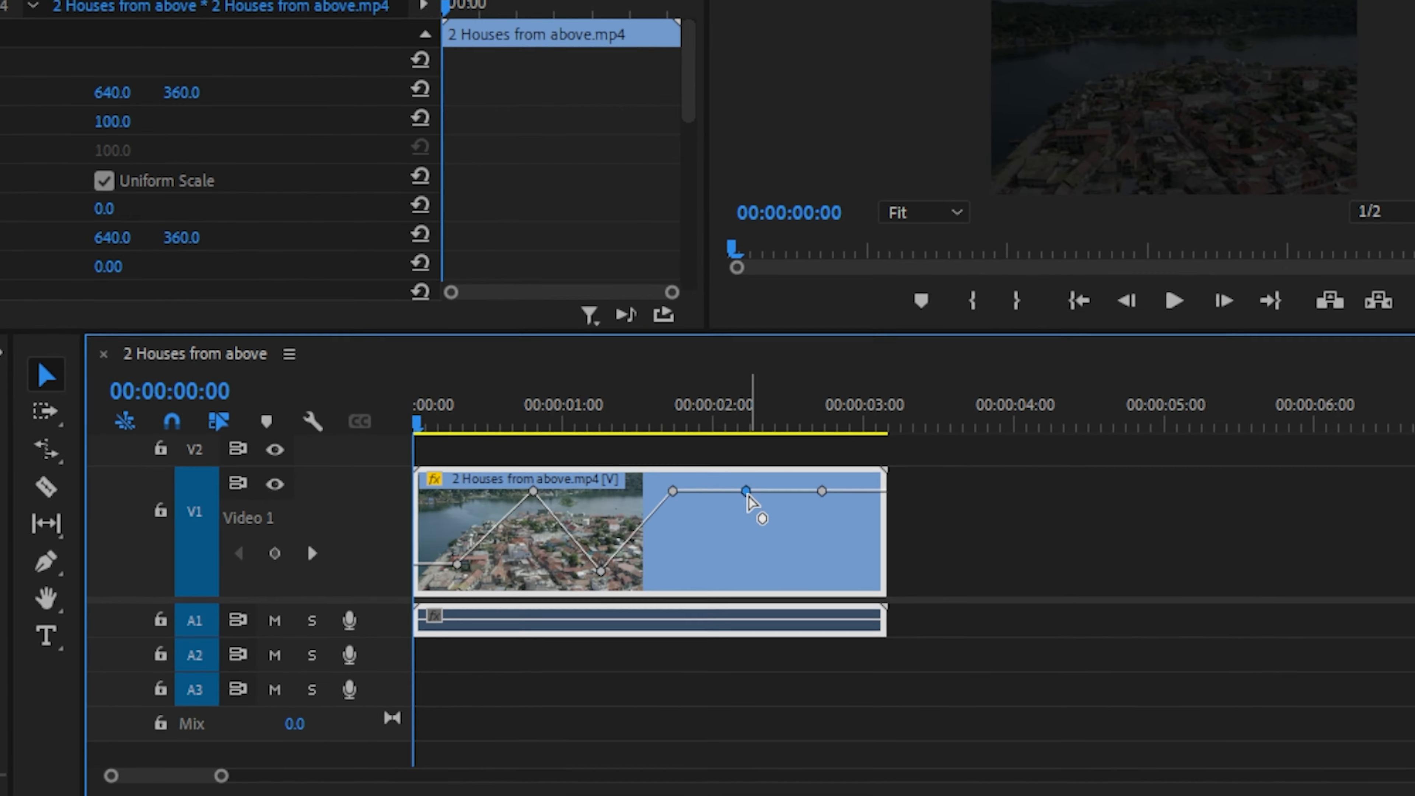
{"action": "left_click_drag", "start_coordinate": [749, 470], "coordinate": [749, 531]}
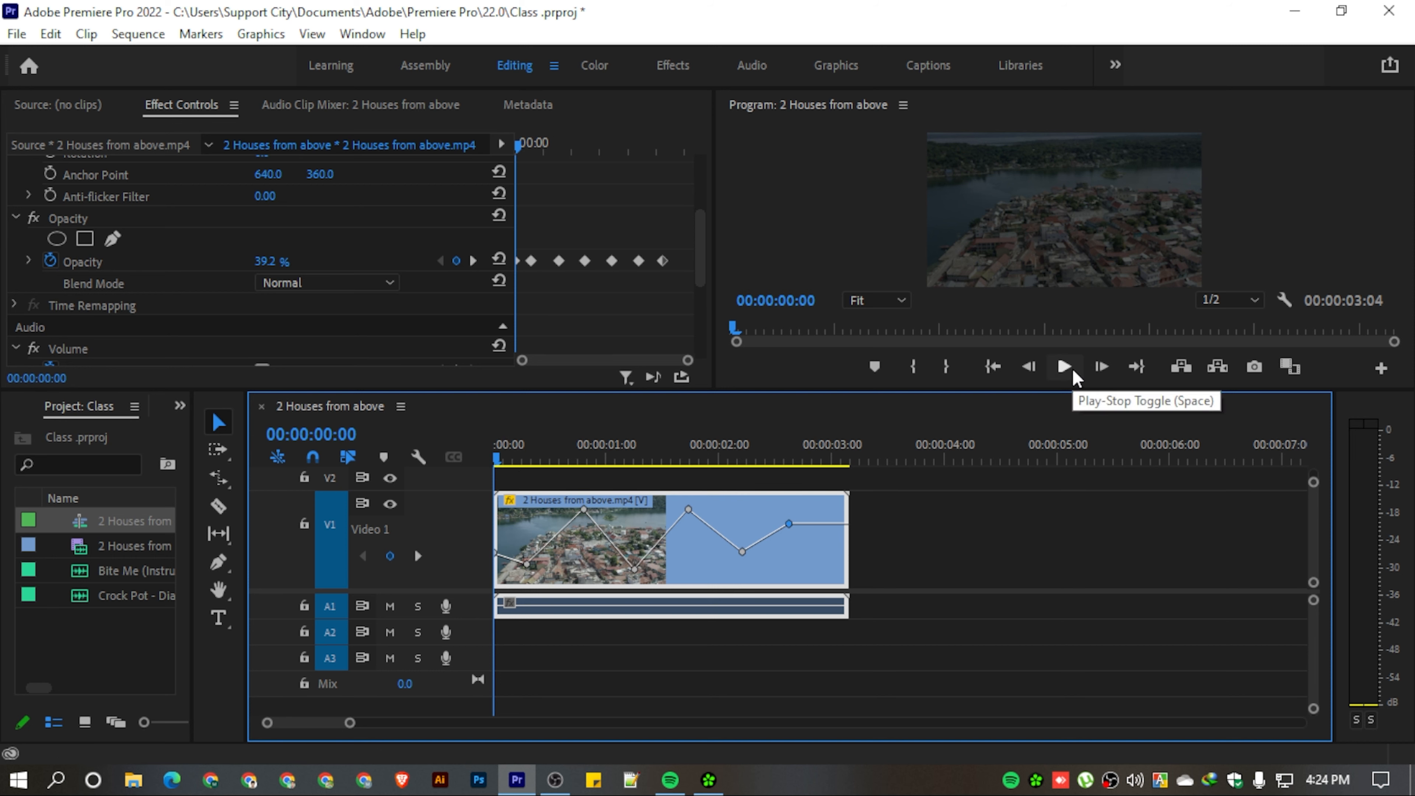
{"action": "left_click", "coordinate": [1064, 367]}
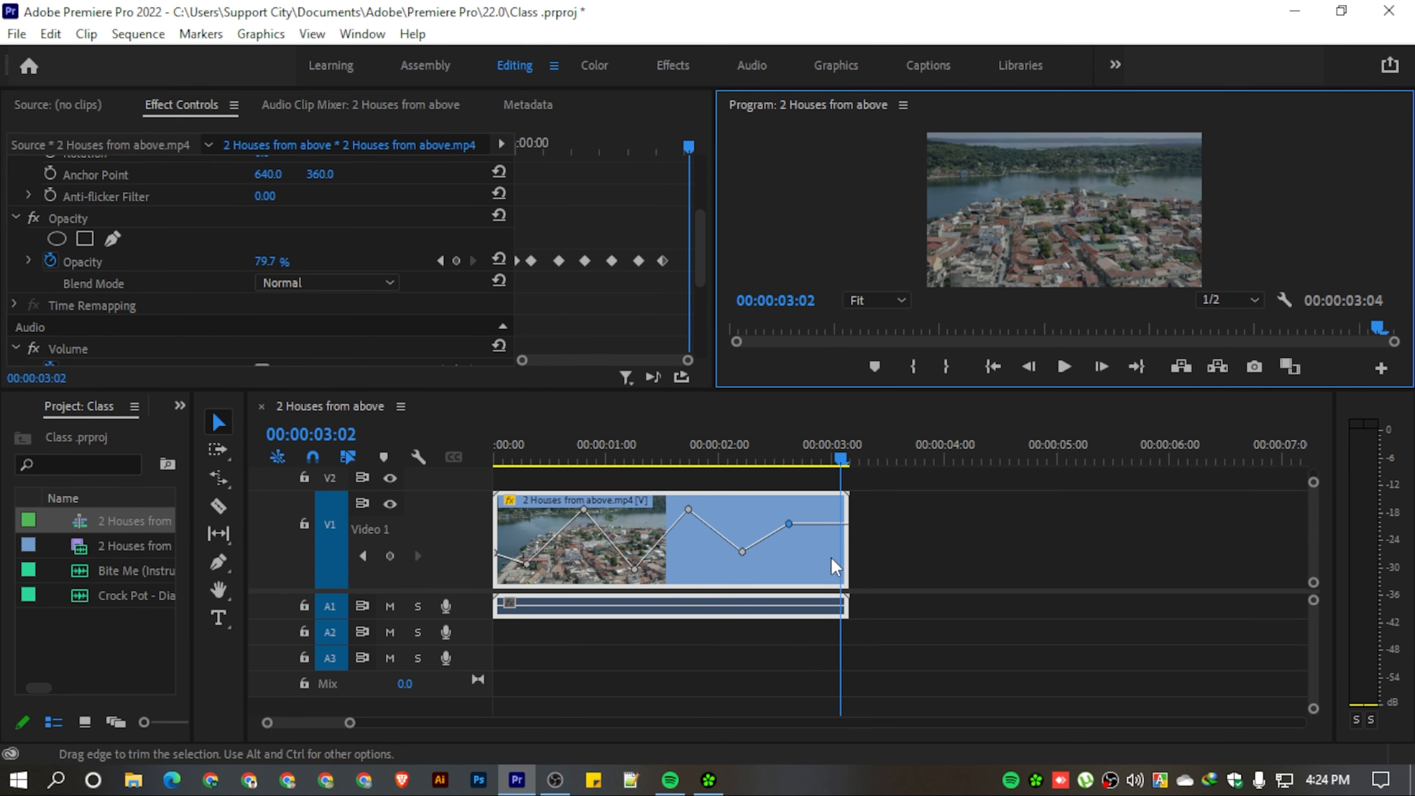
Step: Turn off keyframing for the clip's Opacity property and accept deleting its existing keyframes
{"action": "left_click", "coordinate": [52, 268]}
{"action": "left_click", "coordinate": [51, 262]}
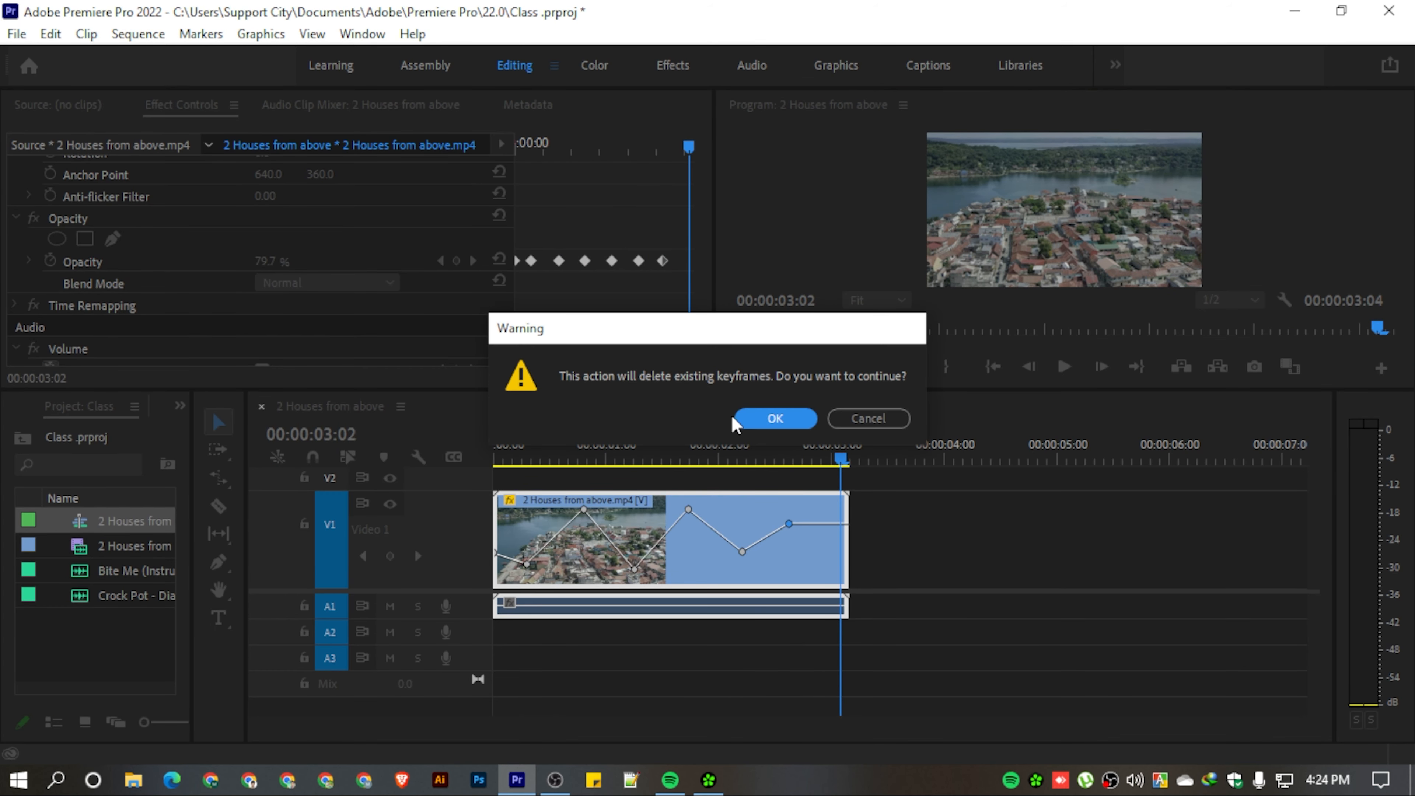
{"action": "left_click", "coordinate": [764, 418]}
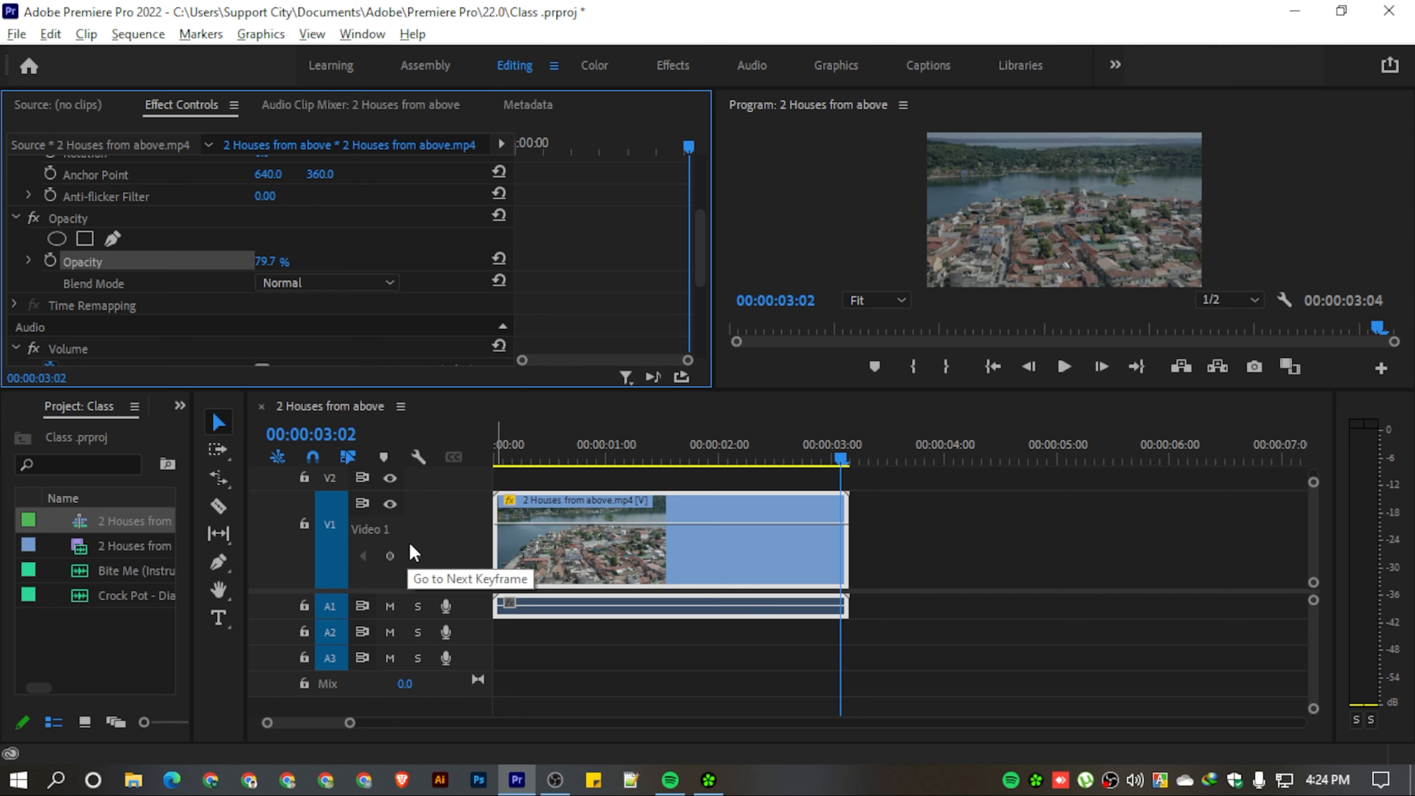
Step: Collapse video track V1 to minimum height and expand audio track A1
{"action": "scroll", "coordinate": [409, 540], "scroll_direction": "down", "scroll_amount": 5}
{"action": "left_click", "coordinate": [580, 552]}
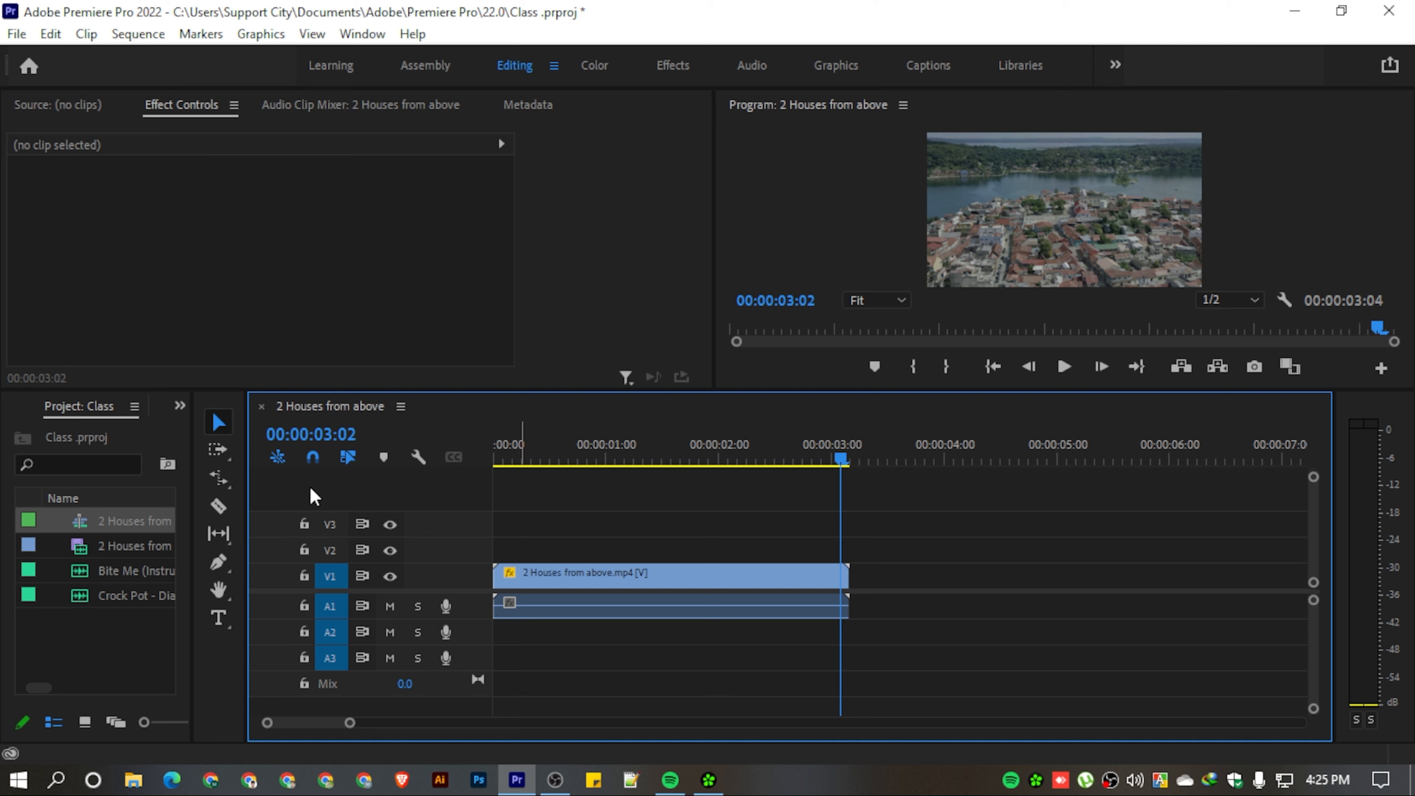
{"action": "left_click", "coordinate": [222, 564]}
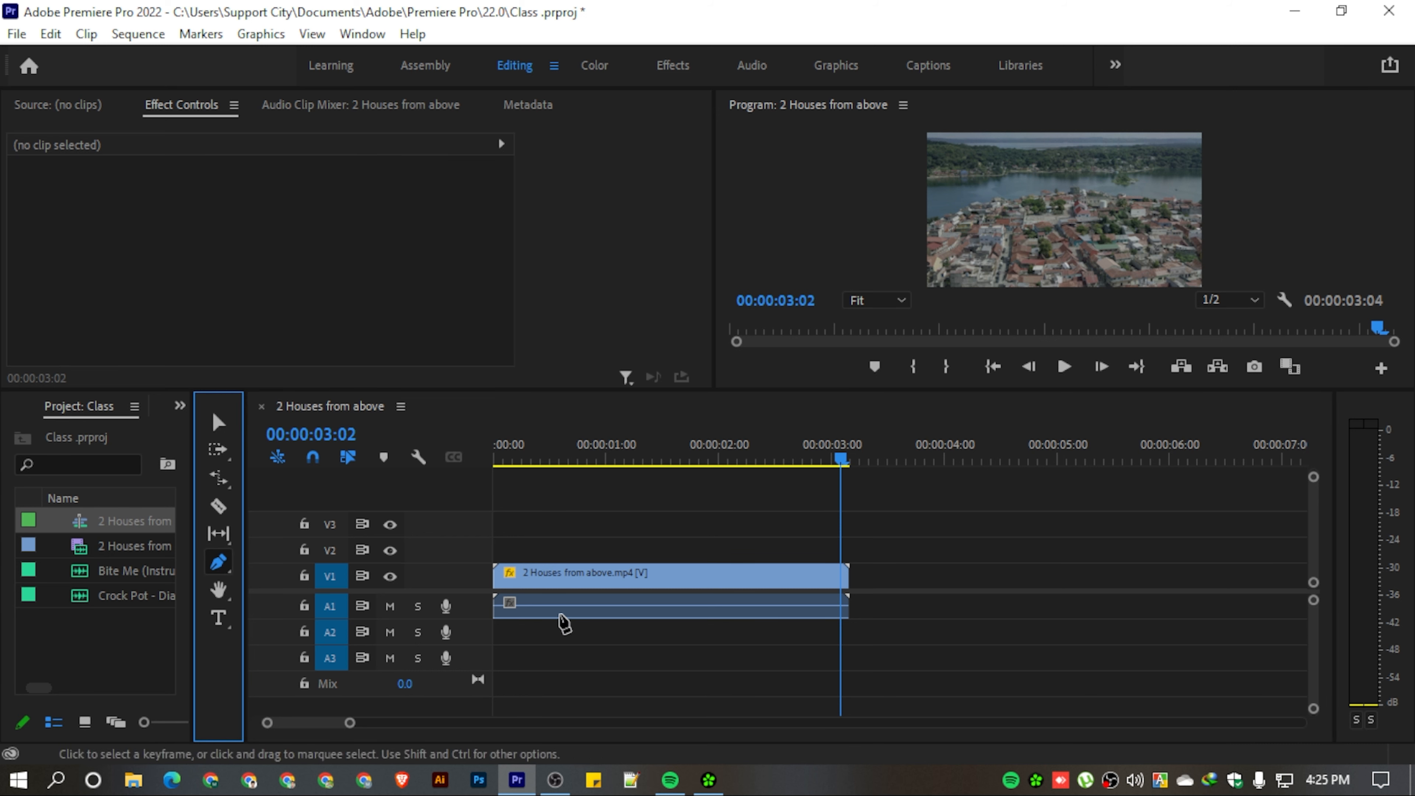
{"action": "scroll", "coordinate": [397, 613], "scroll_direction": "up", "scroll_amount": 5}
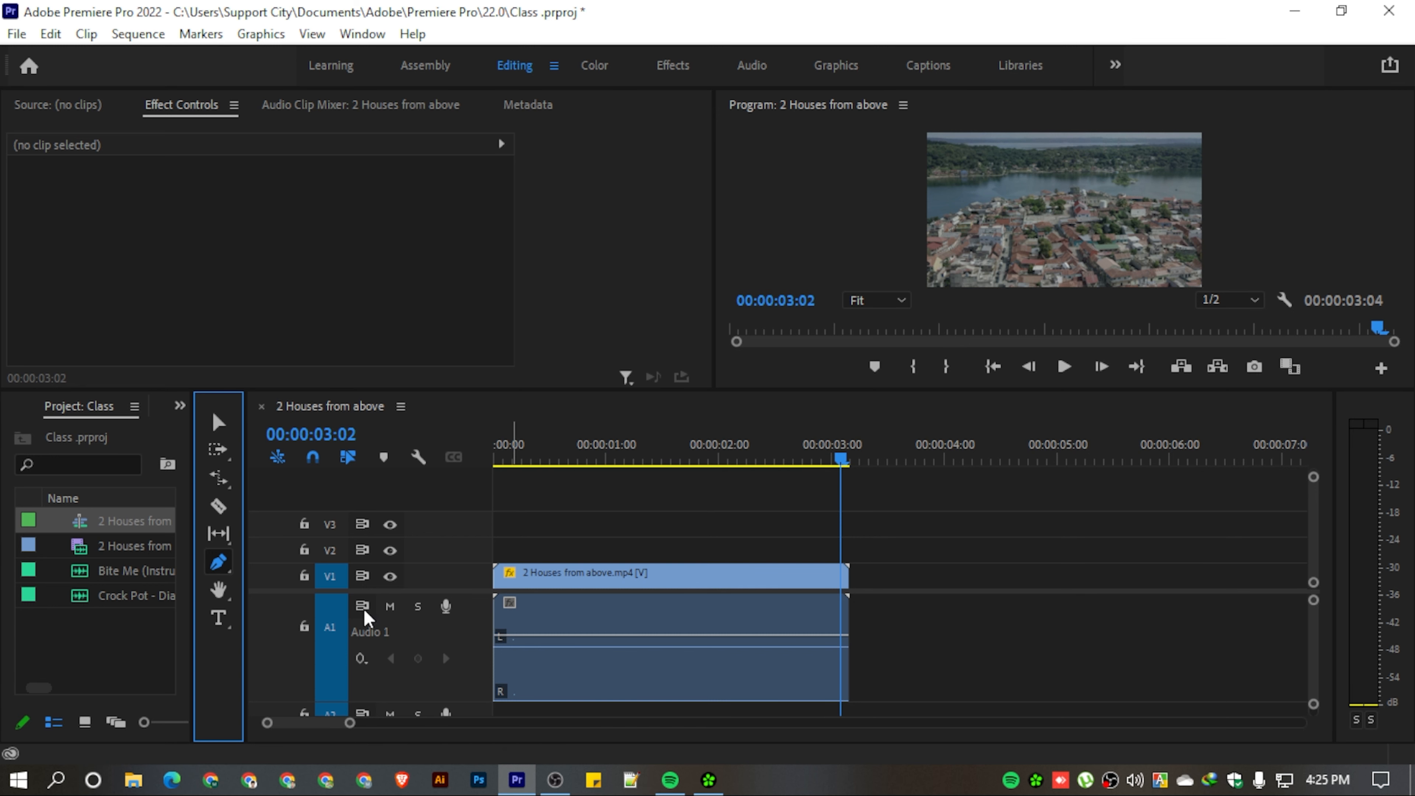
Step: Unlink the 2 Houses from above.mp4 clip's audio from its video and delete the audio from track A1
{"action": "left_click", "coordinate": [221, 425]}
{"action": "left_click", "coordinate": [711, 616]}
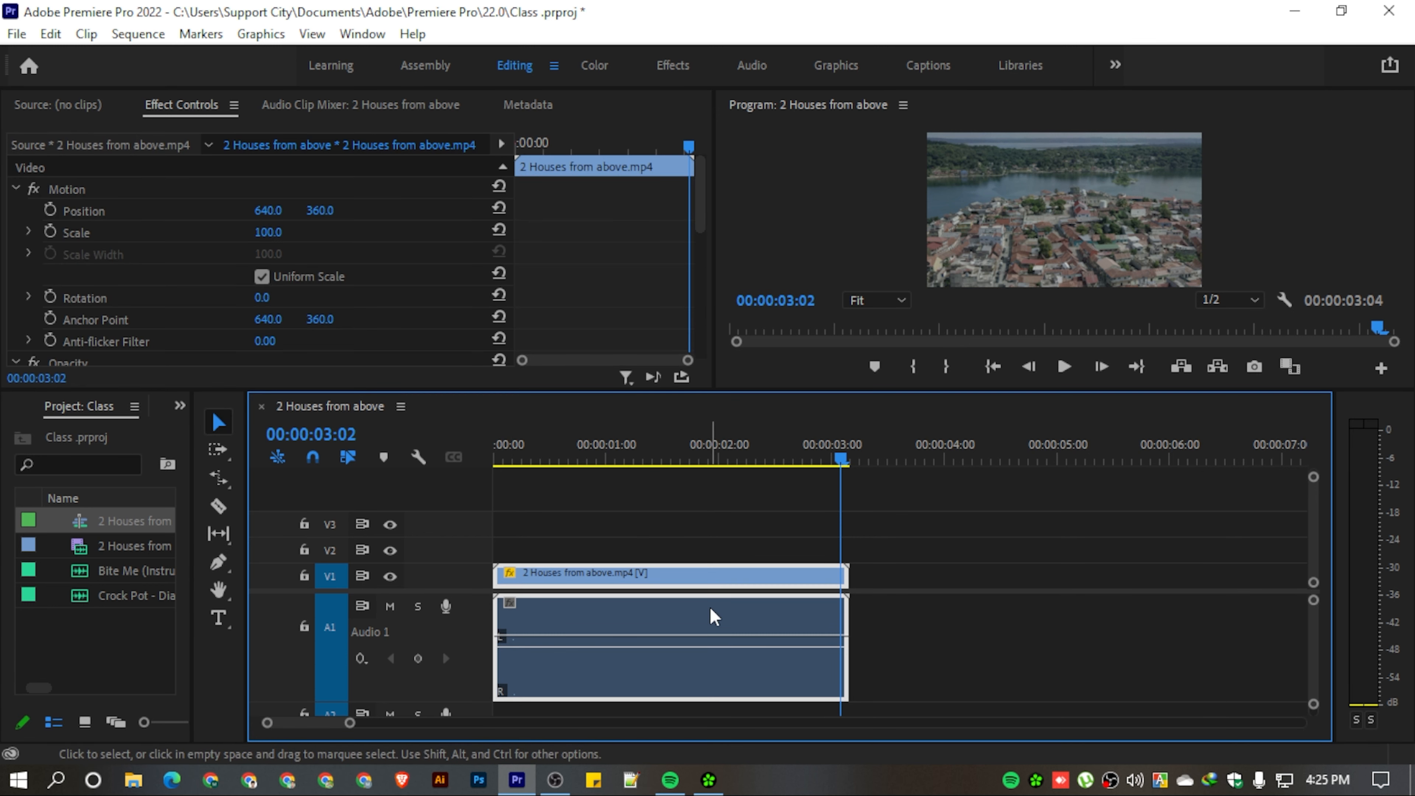
{"action": "right_click", "coordinate": [711, 616]}
{"action": "left_click", "coordinate": [790, 368]}
{"action": "left_click", "coordinate": [629, 611]}
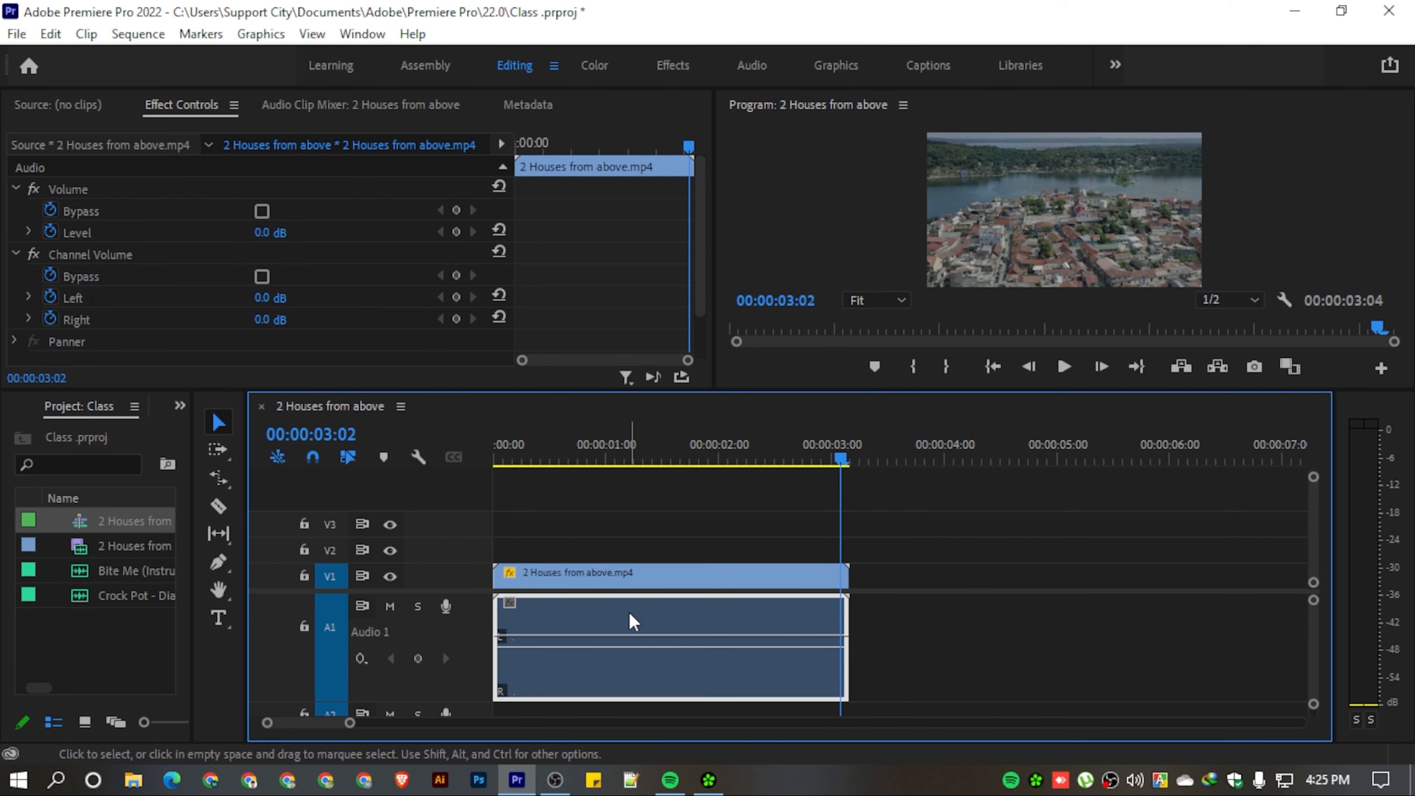
{"action": "key", "text": "Delete"}
Step: Place the Bite Me (Instrumental) music at the start of track A1, split it at the video's end and delete the excess
{"action": "left_click_drag", "start_coordinate": [116, 571], "coordinate": [506, 603]}
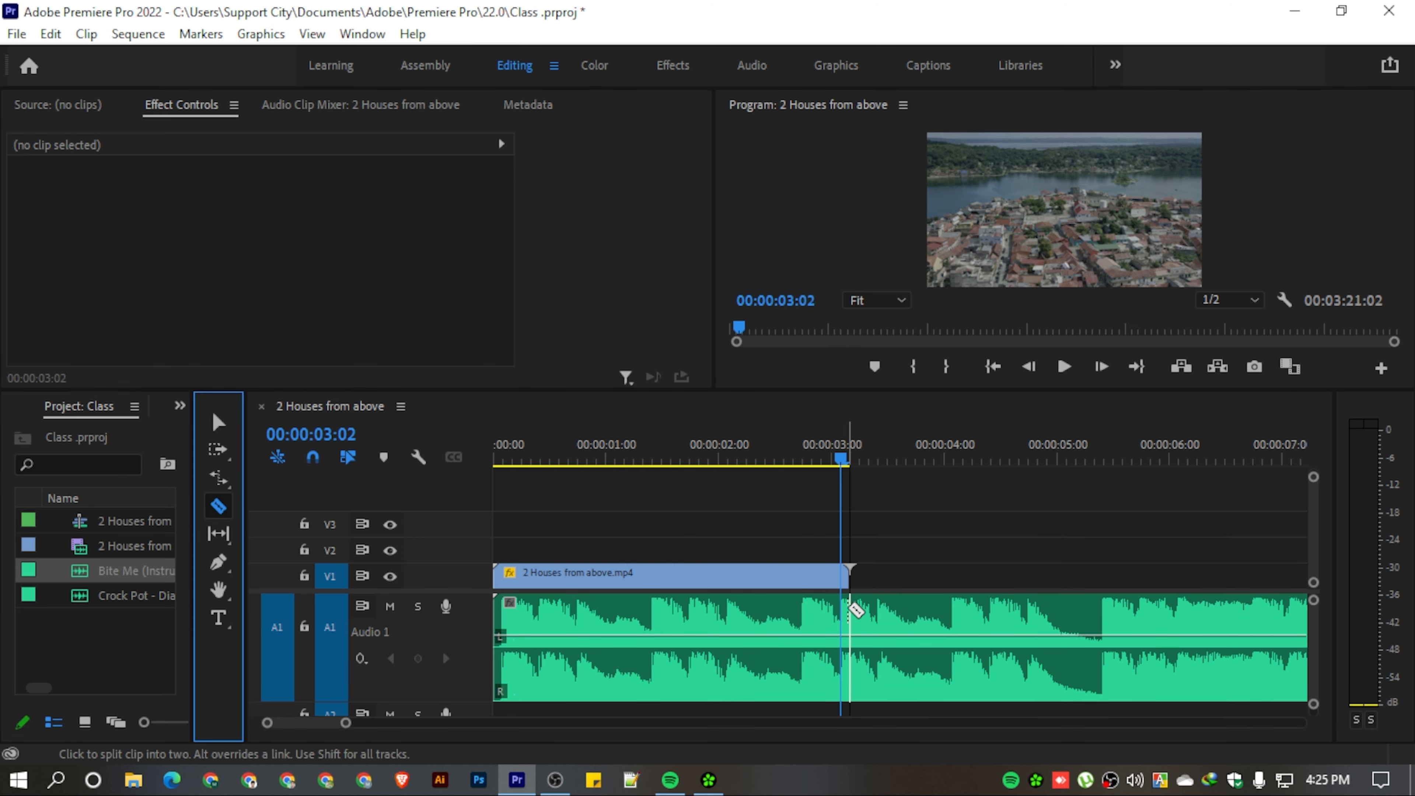
{"action": "left_click", "coordinate": [849, 647]}
{"action": "left_click", "coordinate": [218, 422]}
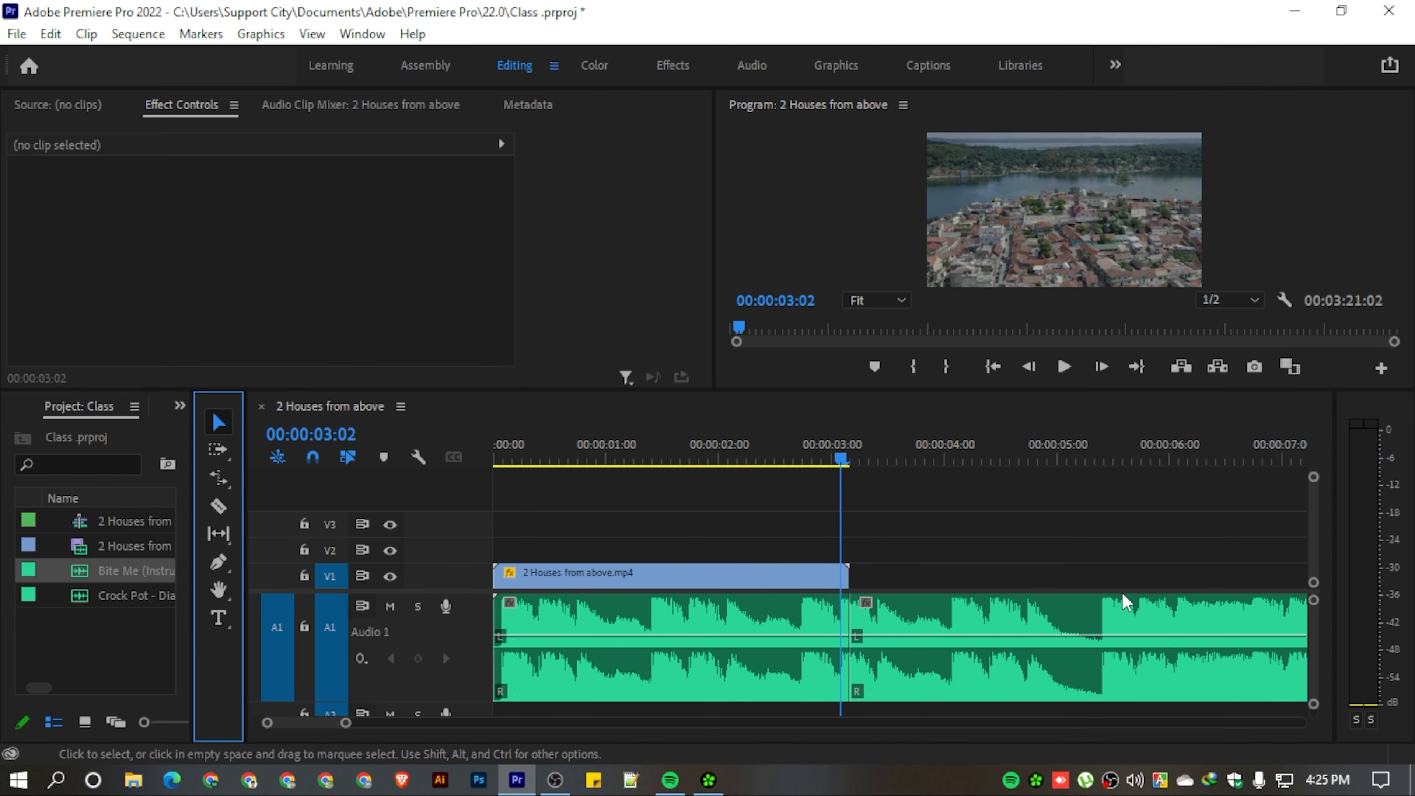
{"action": "left_click", "coordinate": [1030, 602]}
{"action": "key", "text": "Delete"}
Step: Play the sequence from the start to preview the video with its music
{"action": "left_click", "coordinate": [689, 669]}
{"action": "key", "text": "Home"}
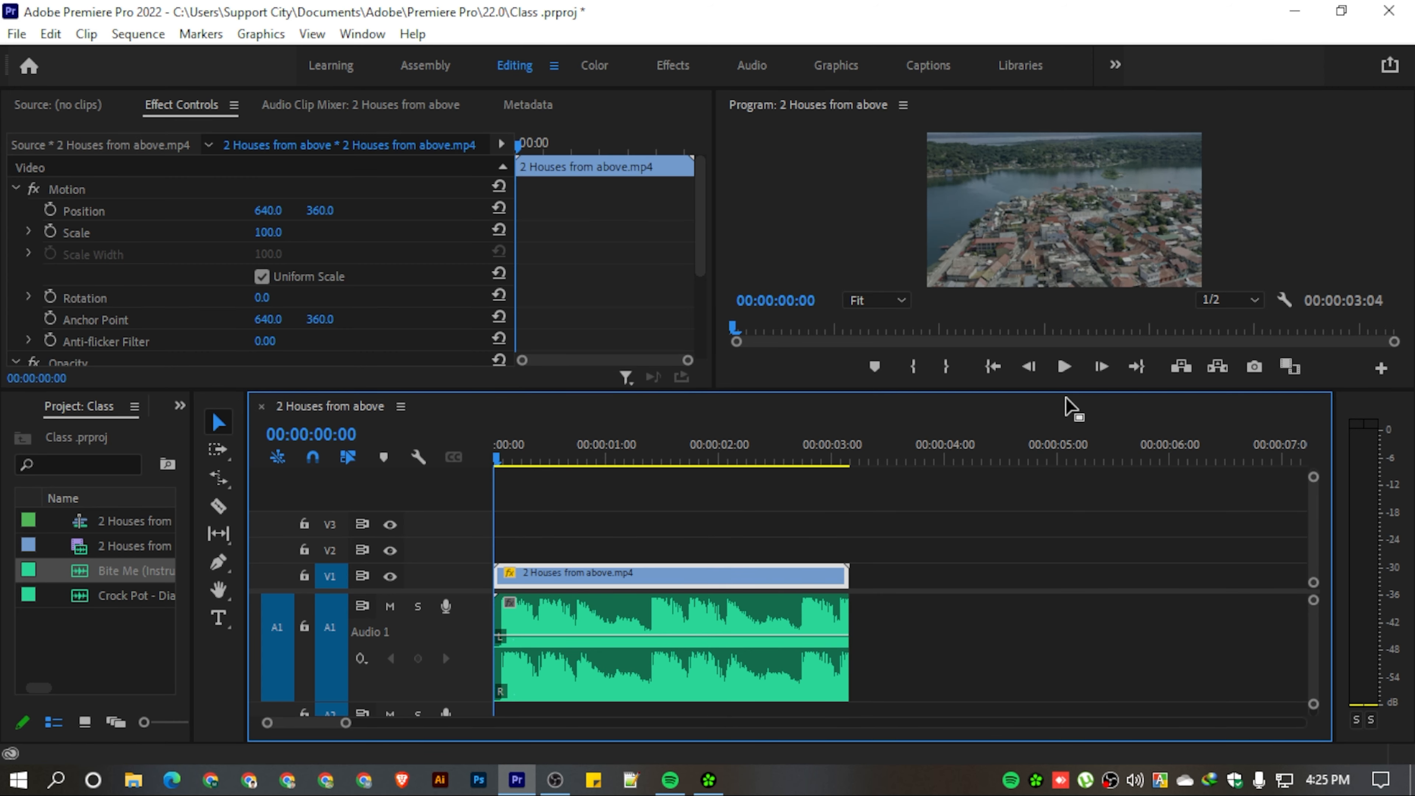
{"action": "left_click", "coordinate": [1065, 367]}
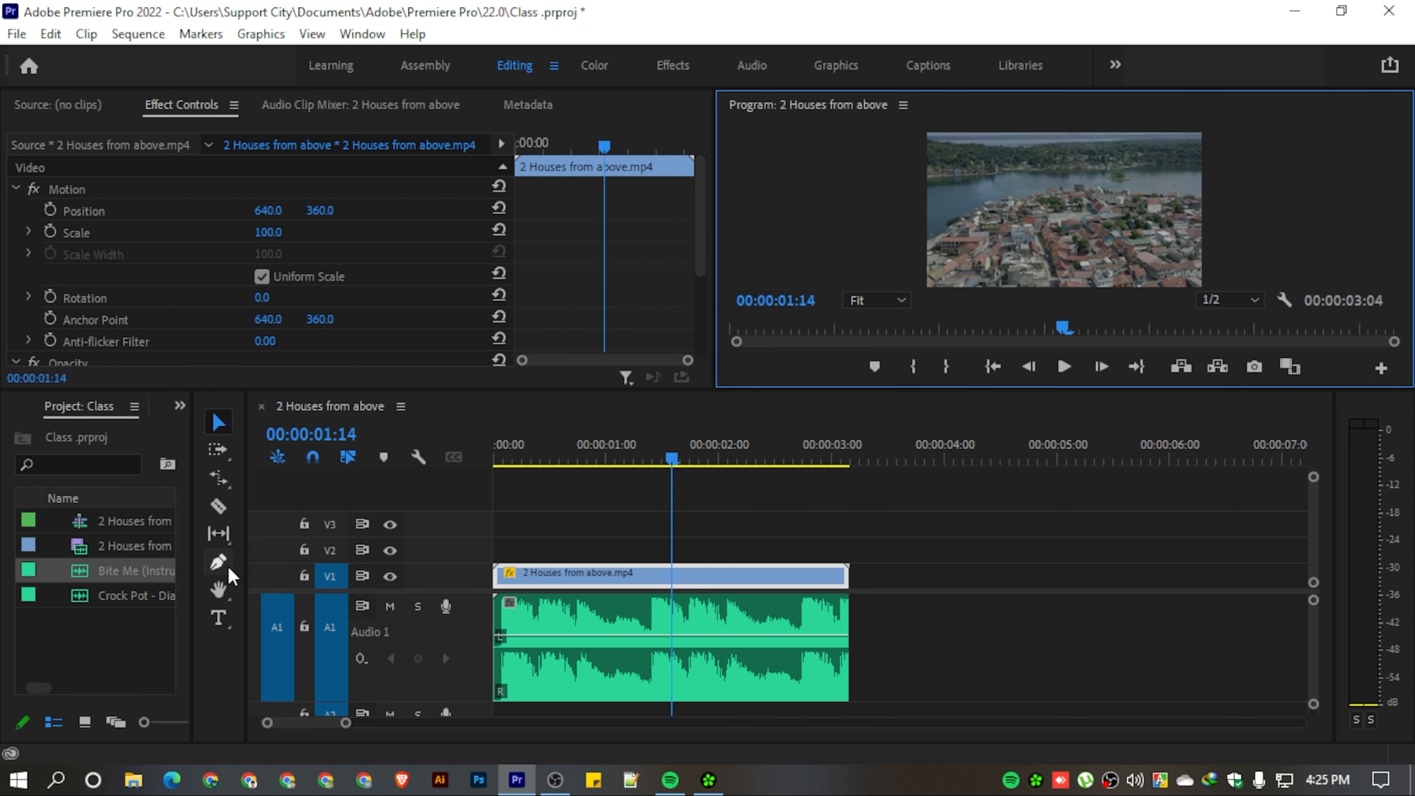
Step: Fade in the music by adding volume keyframes at the clip's start and about 0.35 s, lowering the first to about -16.8 dB
{"action": "left_click", "coordinate": [220, 563]}
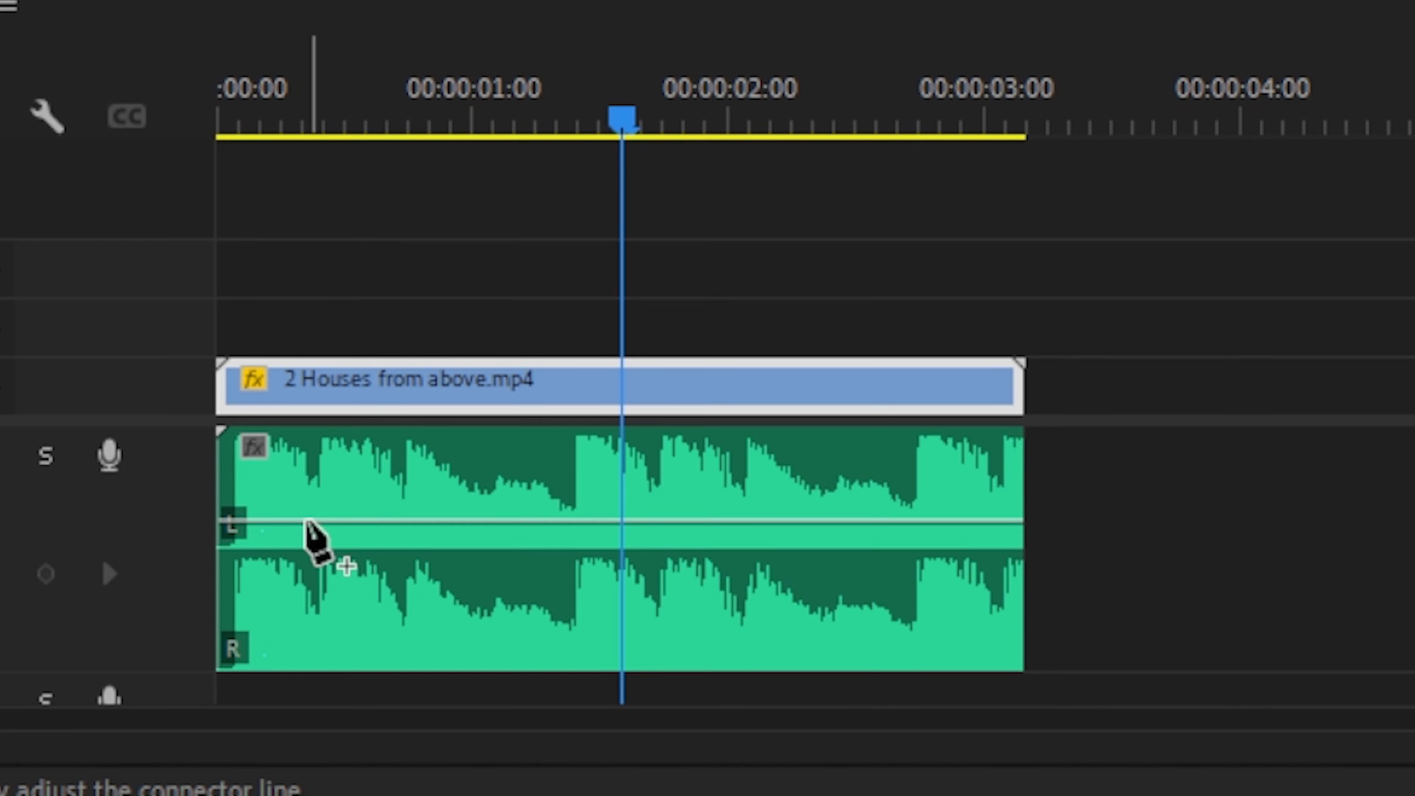
{"action": "left_click", "coordinate": [533, 636]}
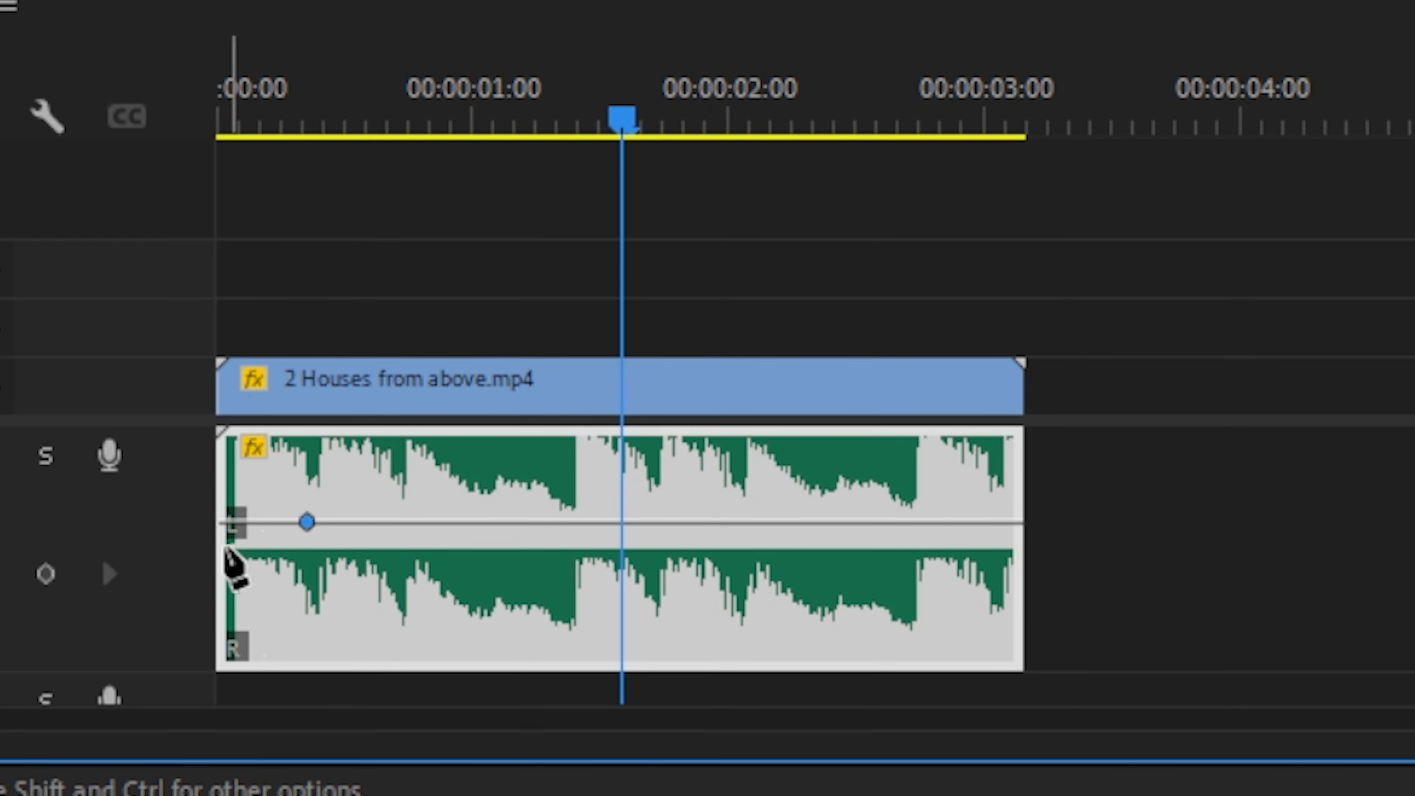
{"action": "left_click", "coordinate": [226, 523]}
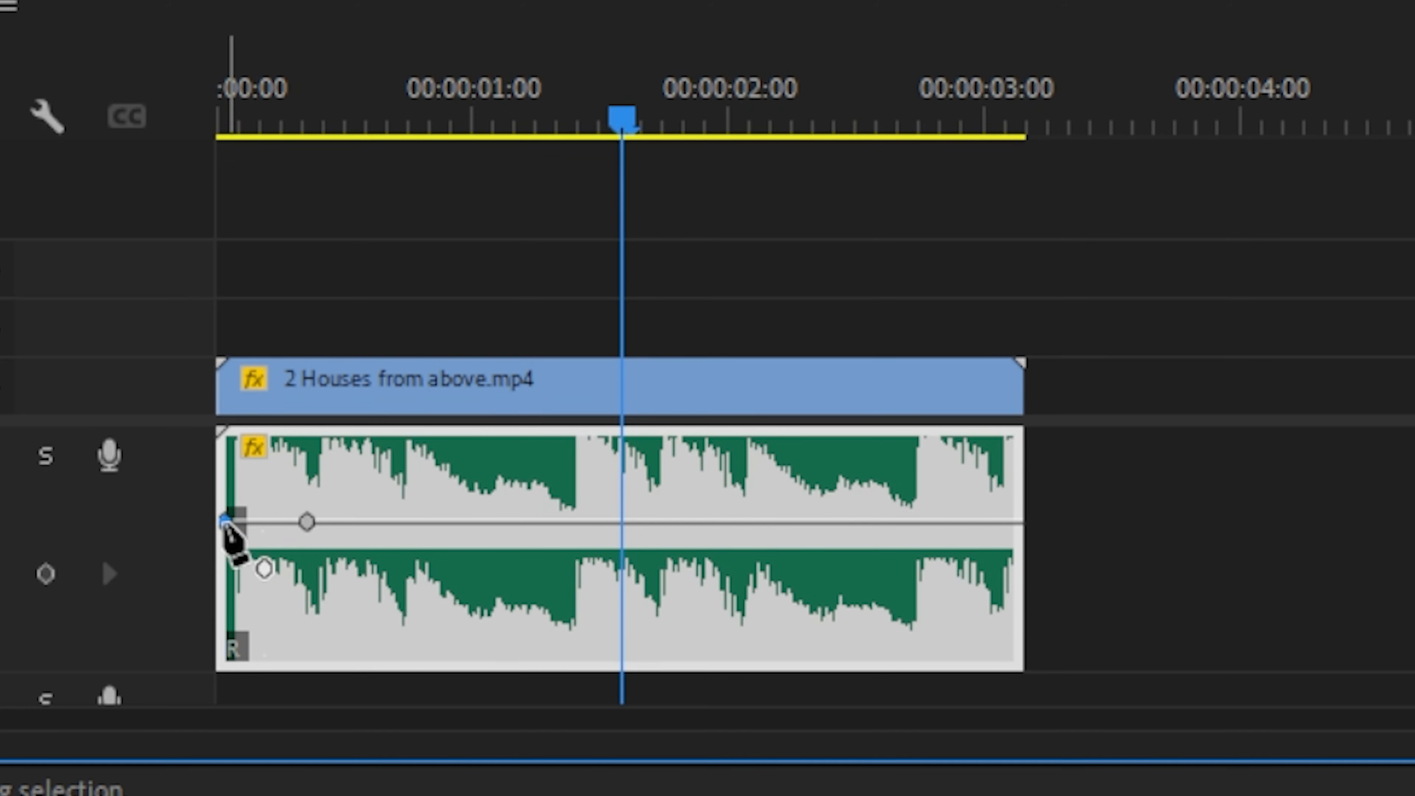
{"action": "left_click_drag", "start_coordinate": [226, 523], "coordinate": [222, 600]}
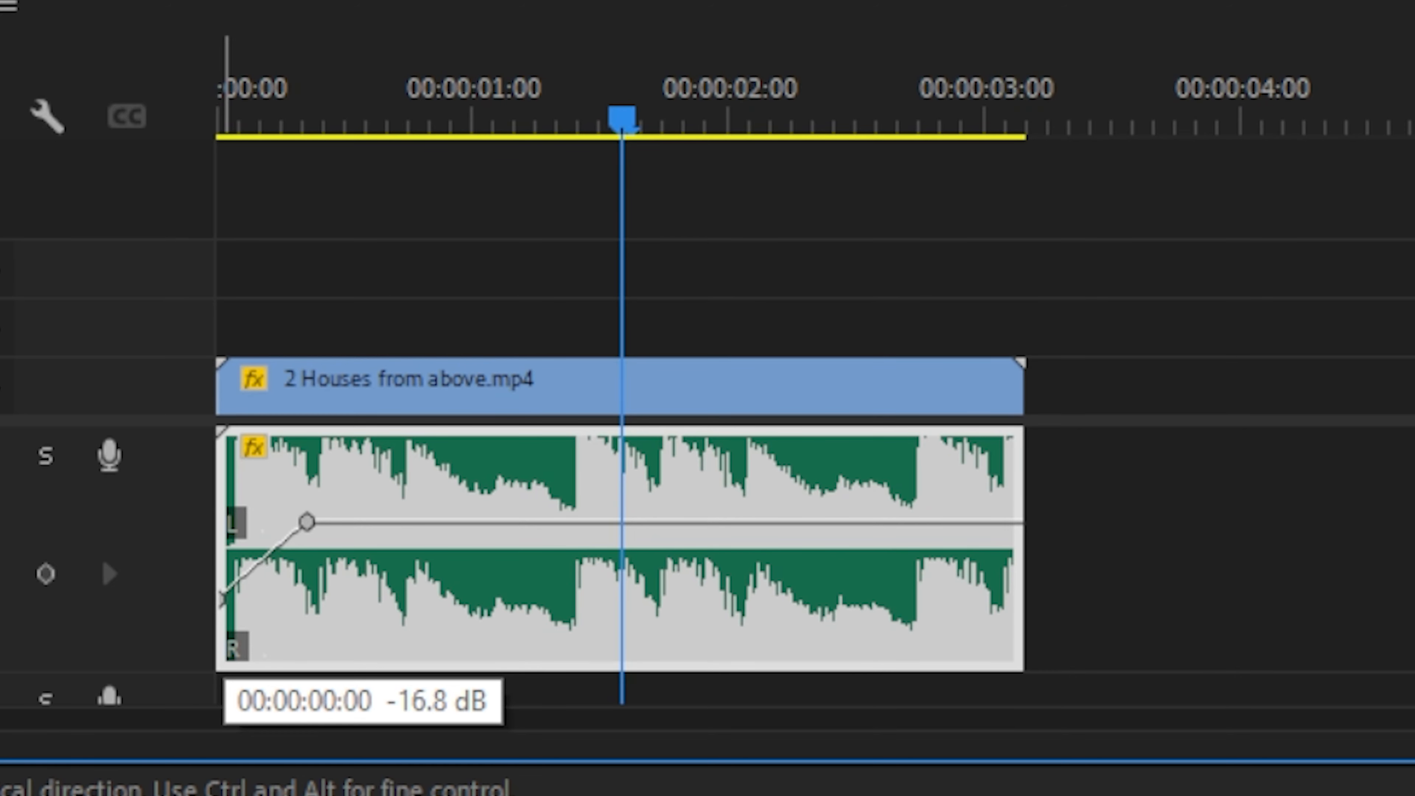
{"action": "left_click_drag", "start_coordinate": [223, 600], "coordinate": [223, 600]}
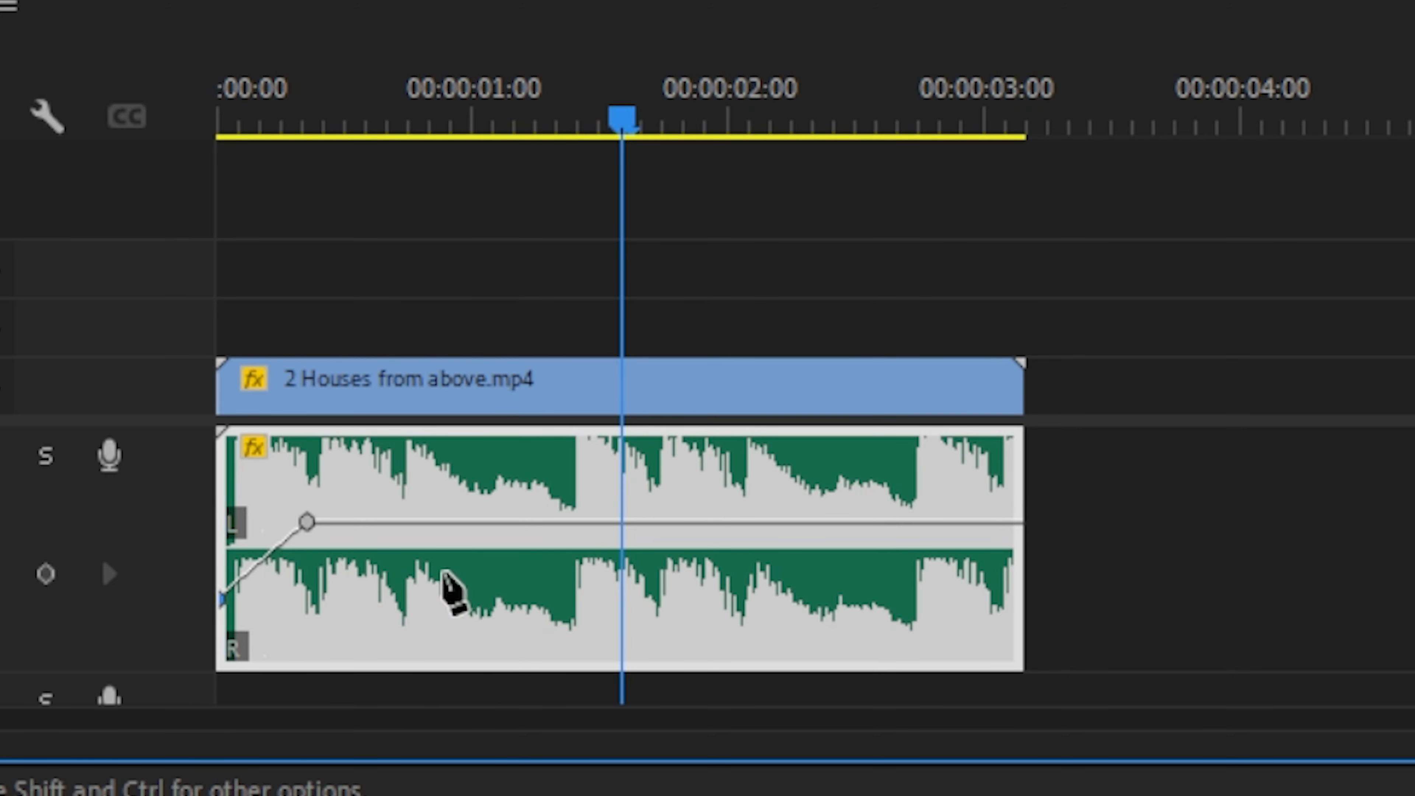
Step: Fade out the music by adding volume keyframes at about 2.7 s and the clip's end, and lowering the last one
{"action": "left_click", "coordinate": [899, 522]}
{"action": "left_click", "coordinate": [1015, 522]}
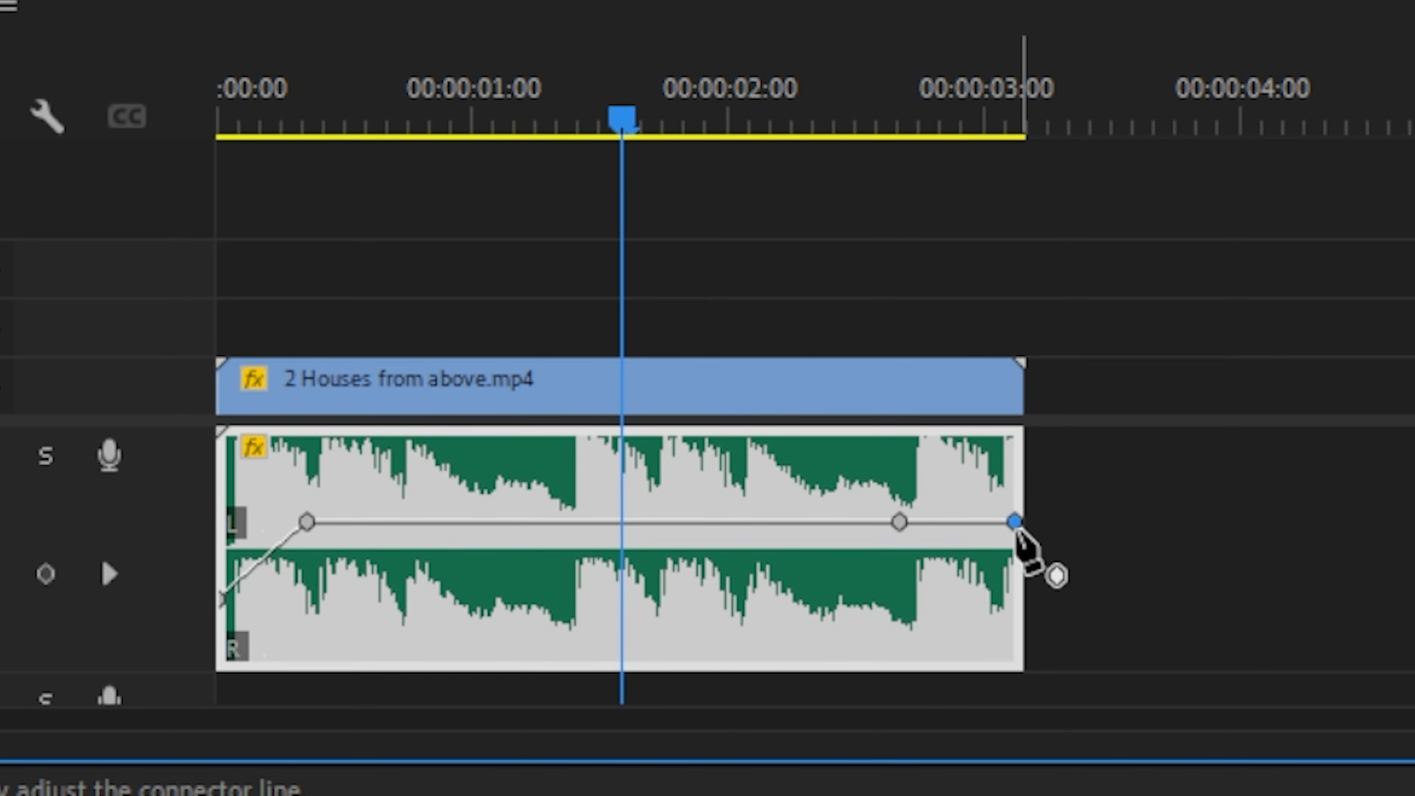
{"action": "left_click_drag", "start_coordinate": [1014, 522], "coordinate": [1016, 613]}
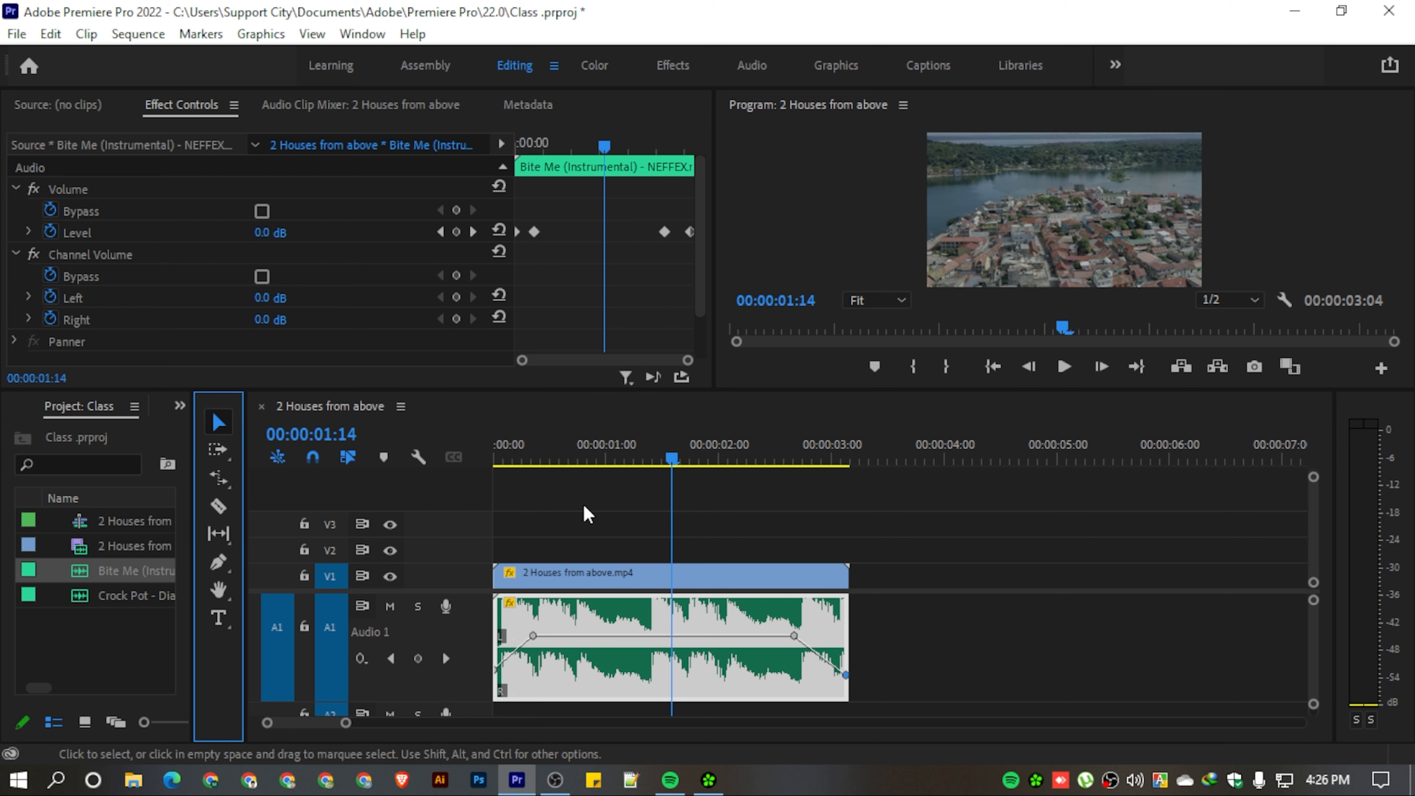
Step: Return the playhead to the start of the sequence and play it to check the music's fades
{"action": "left_click", "coordinate": [584, 506]}
{"action": "left_click_drag", "start_coordinate": [668, 460], "coordinate": [341, 453]}
{"action": "left_click", "coordinate": [1070, 369]}
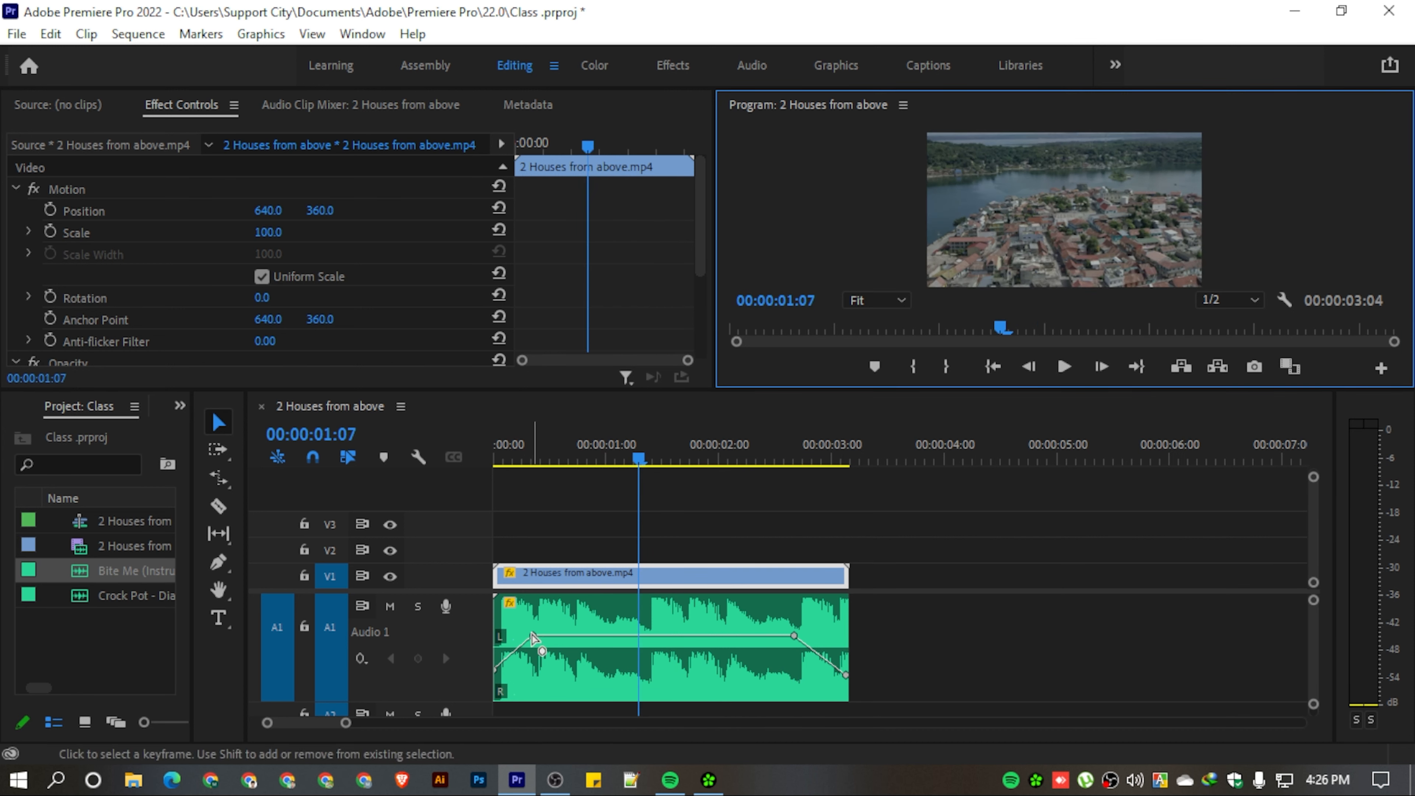
Step: Lengthen the music's fade-in by moving its second volume keyframe to about 0.6 s, and replay the sequence from the start
{"action": "left_click_drag", "start_coordinate": [534, 636], "coordinate": [558, 635]}
{"action": "key", "text": "Home"}
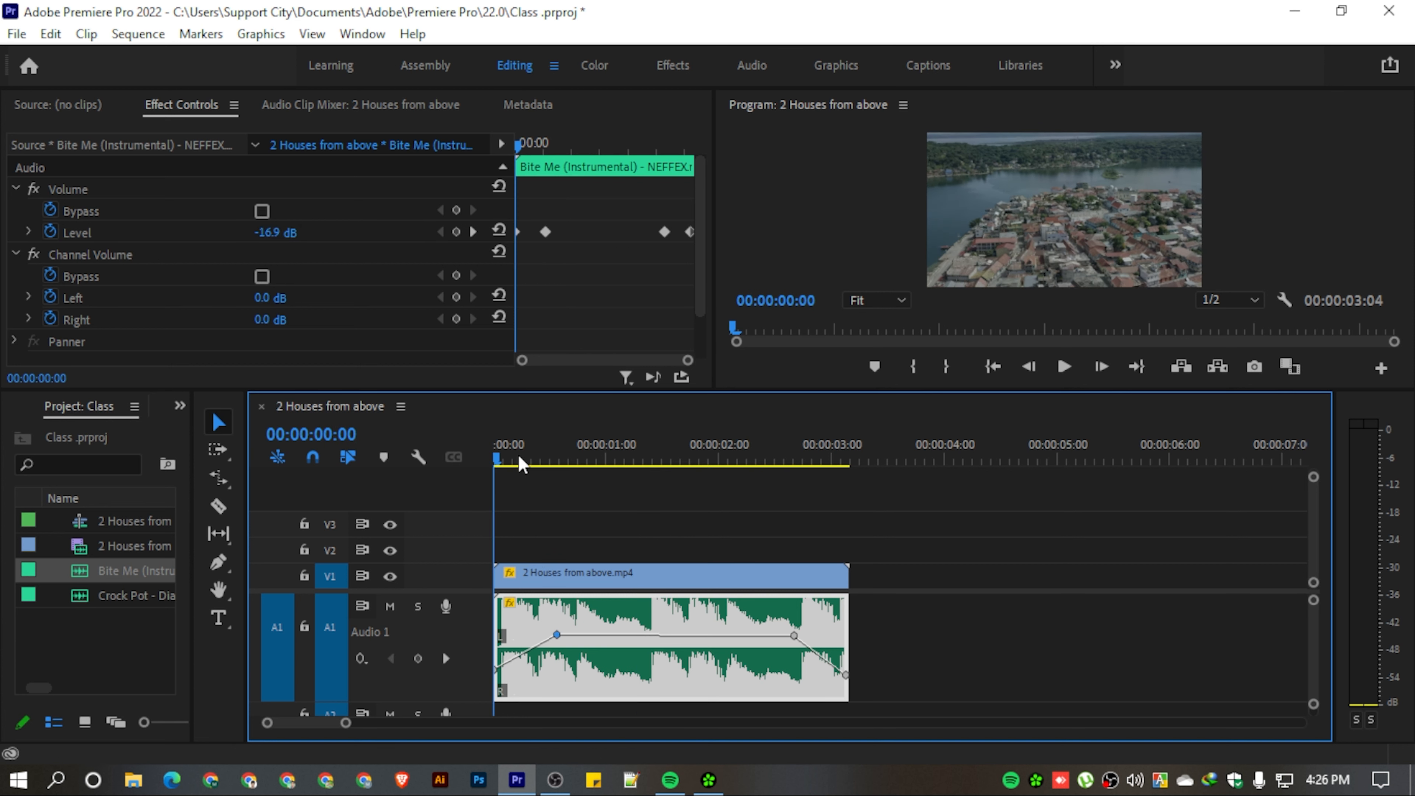
{"action": "left_click", "coordinate": [1066, 368]}
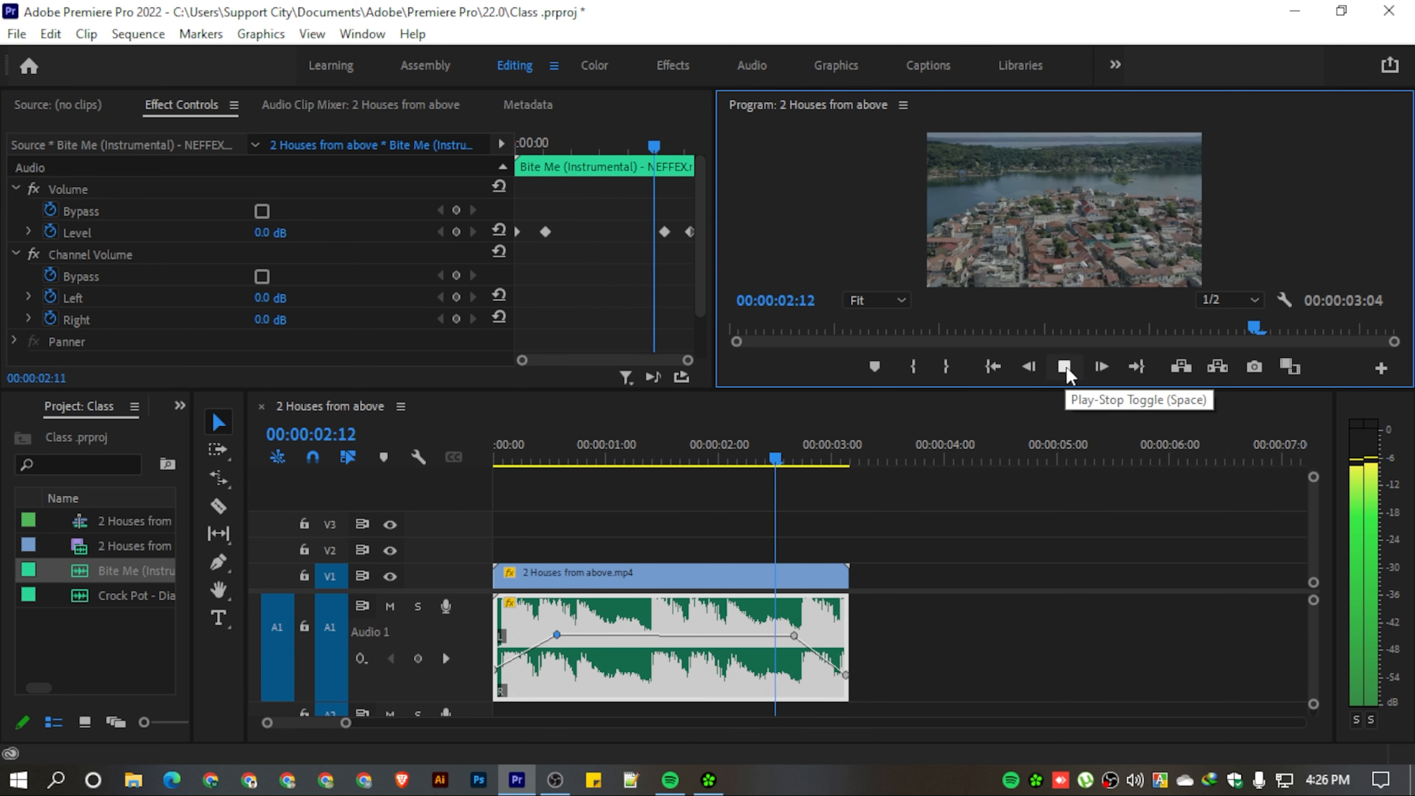
{"action": "left_click", "coordinate": [908, 572]}
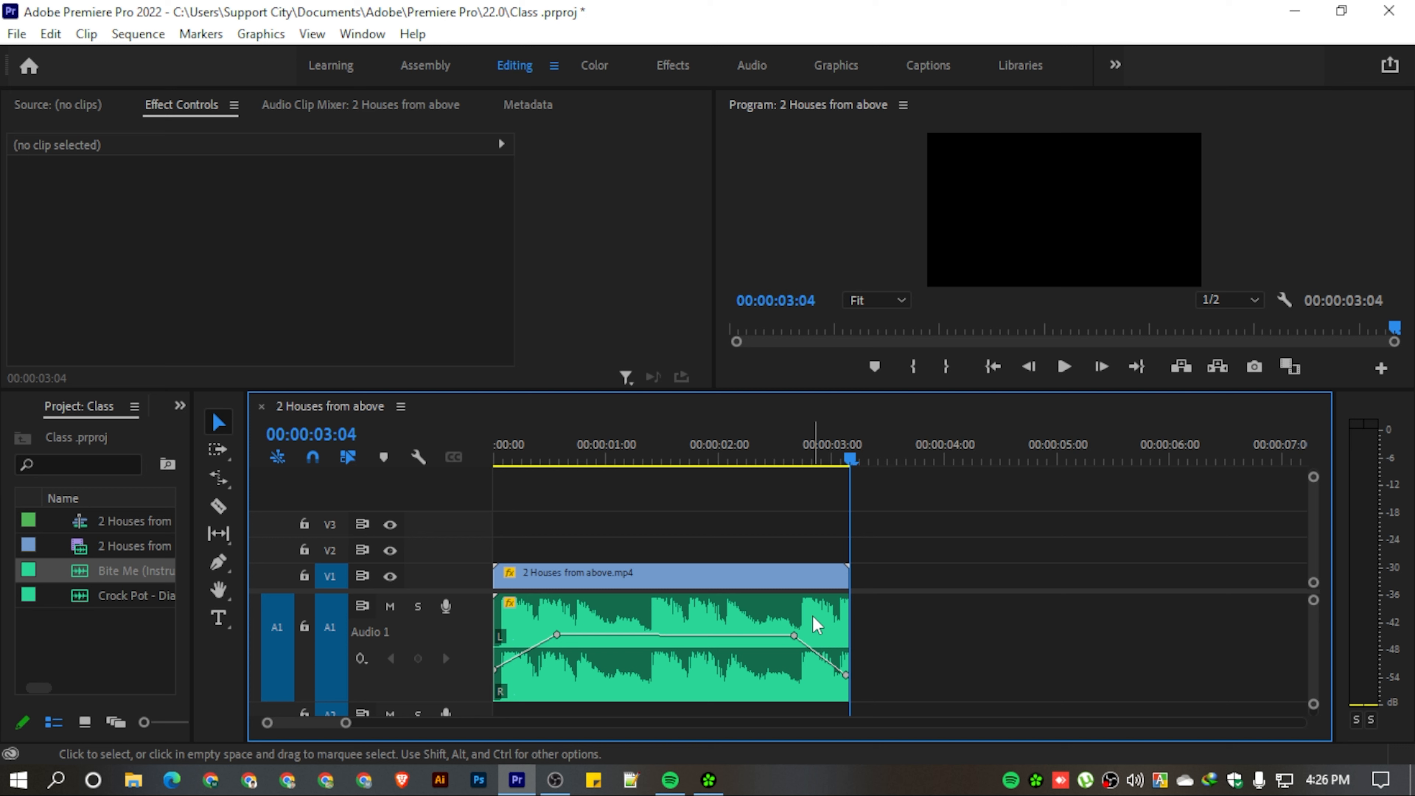
{"action": "left_click", "coordinate": [677, 568]}
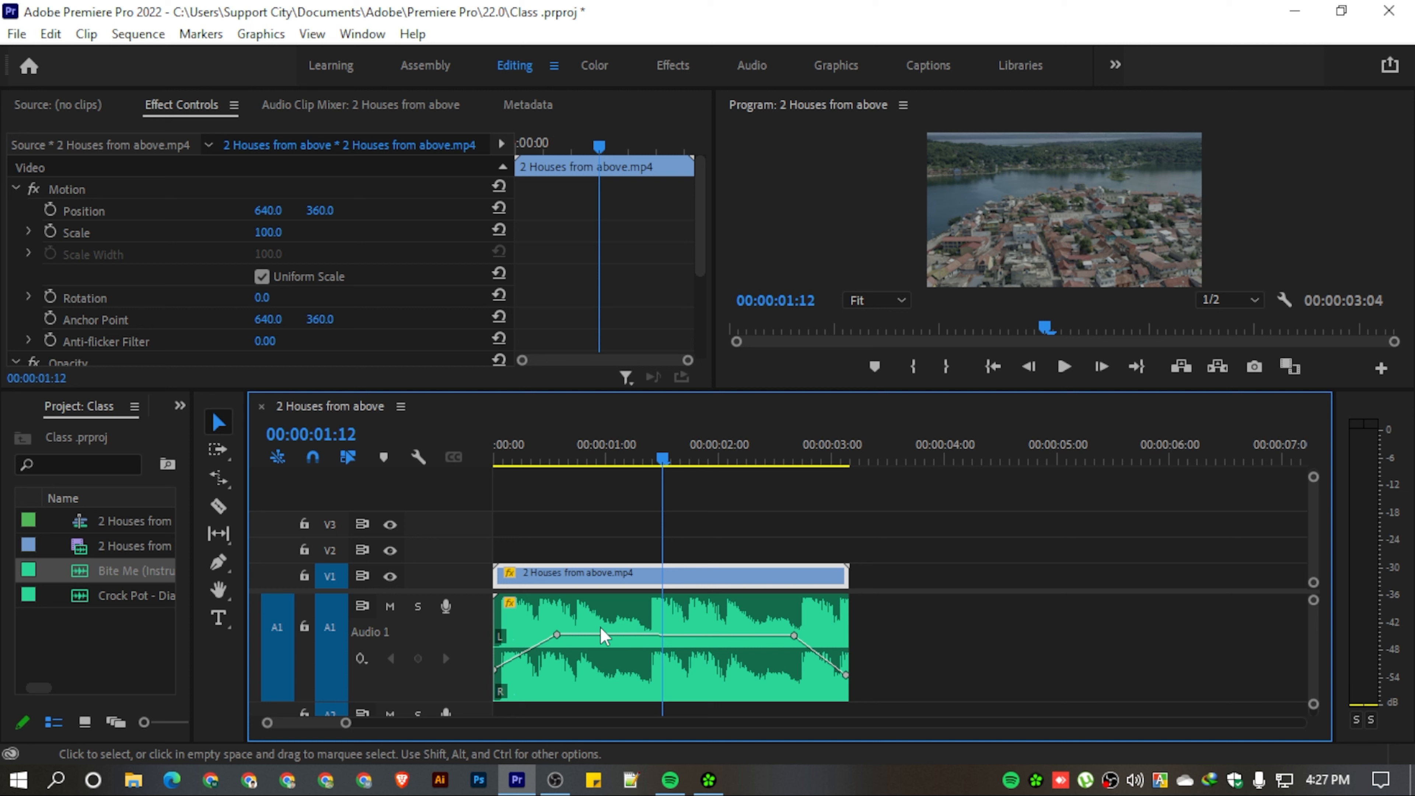